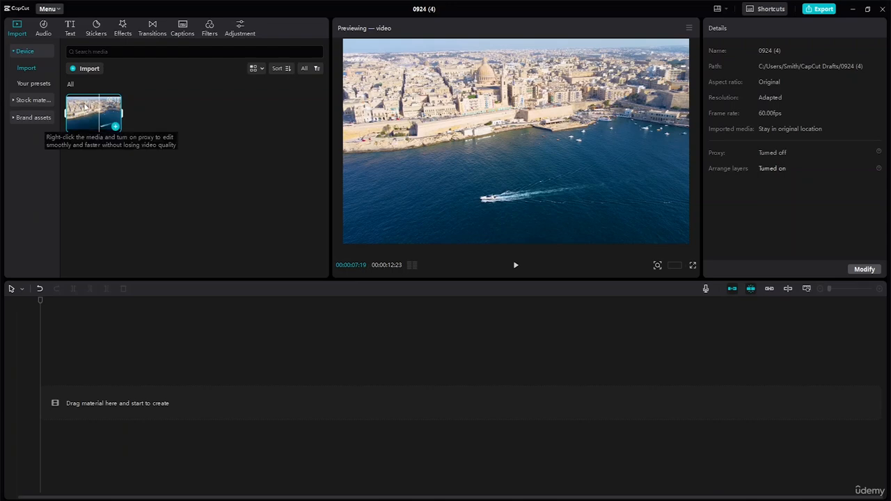
- Place the imported coastal city video on the main track, play it back, and return the playhead to the start
left_click_drag(100, 117, 91, 401)
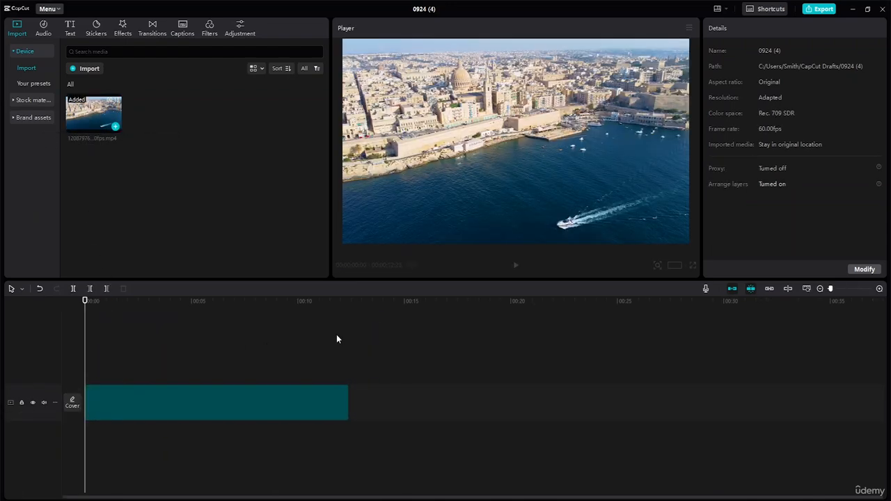
left_click(515, 265)
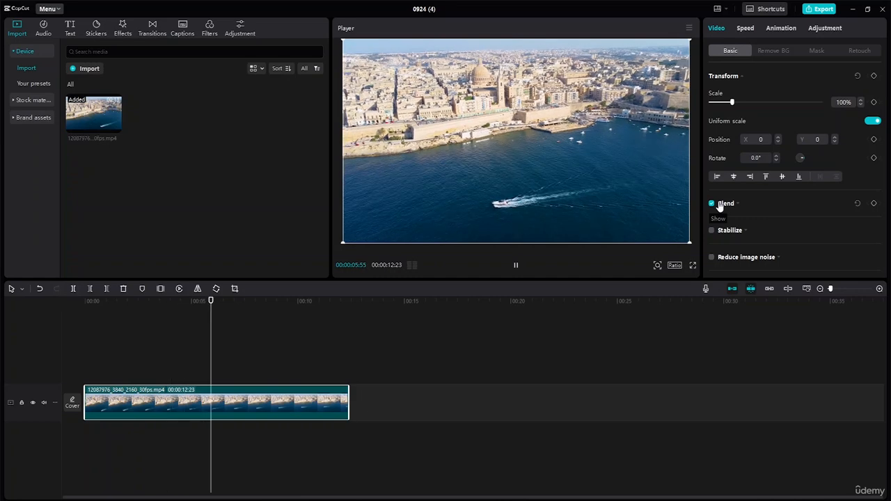
left_click(516, 265)
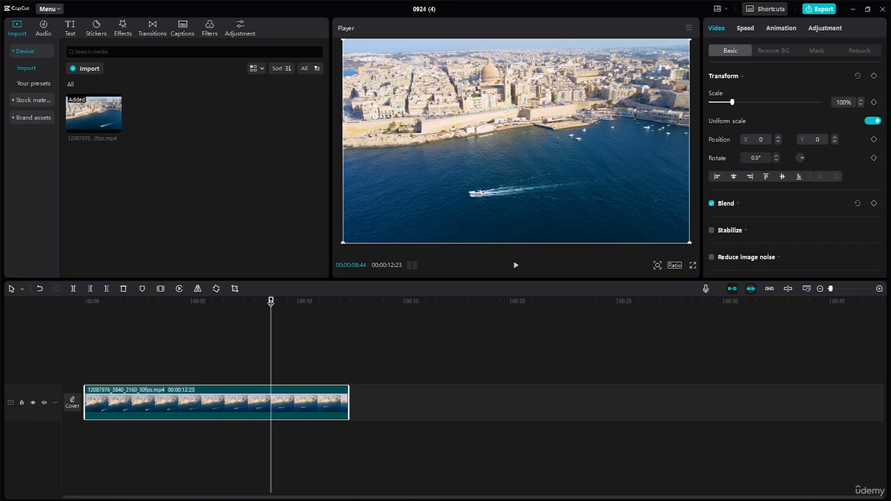
key("Home")
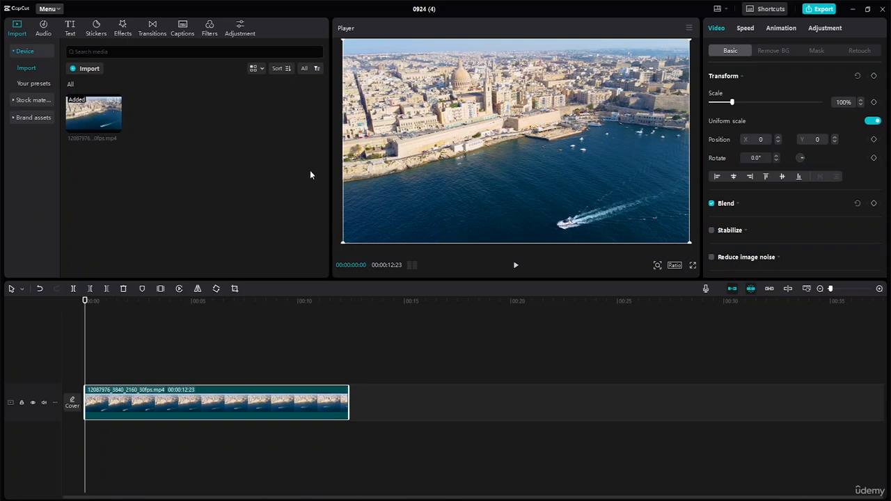
- Search stock for "Talking", overlay the "Youtube creator talking to camera with mixed color lighting" clip above the city video, and trim it to match
left_click(32, 100)
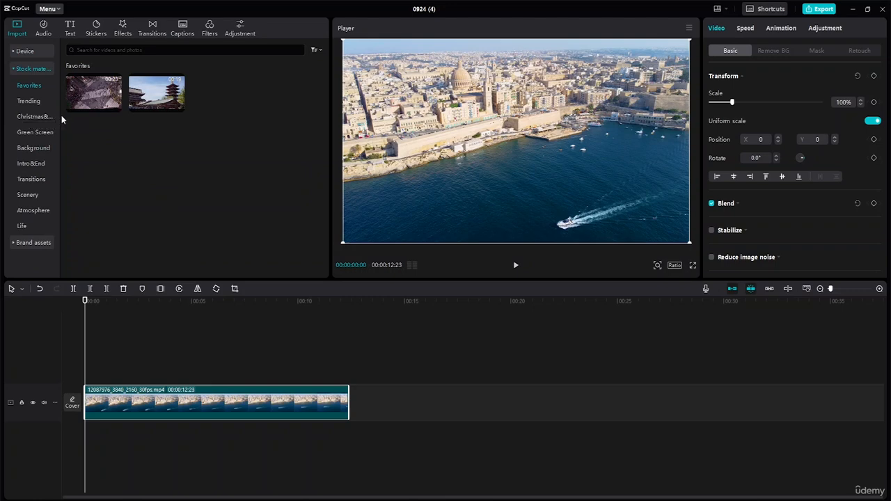
left_click(112, 50)
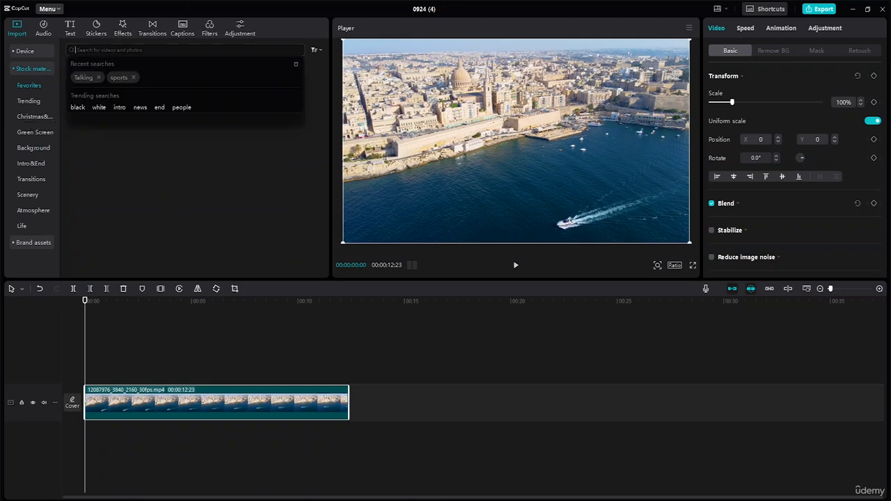
left_click(86, 78)
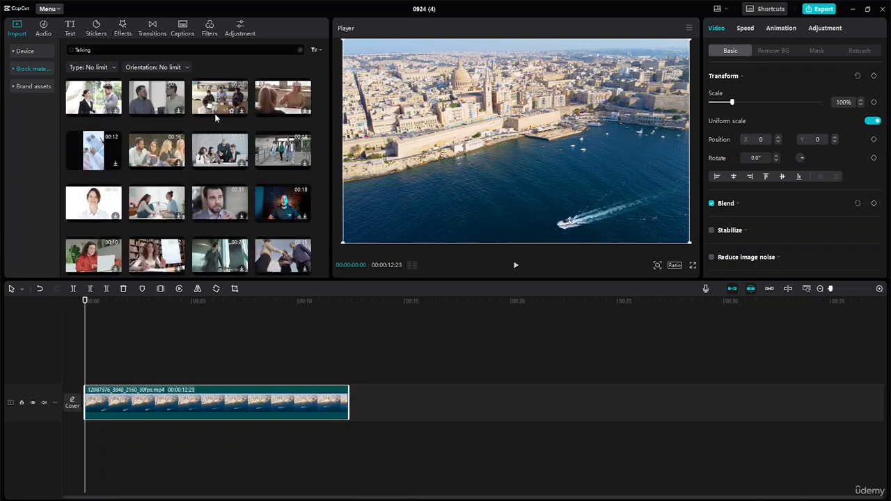
scroll(215, 113, "down", 2)
scroll(253, 120, "up", 2)
left_click(264, 206)
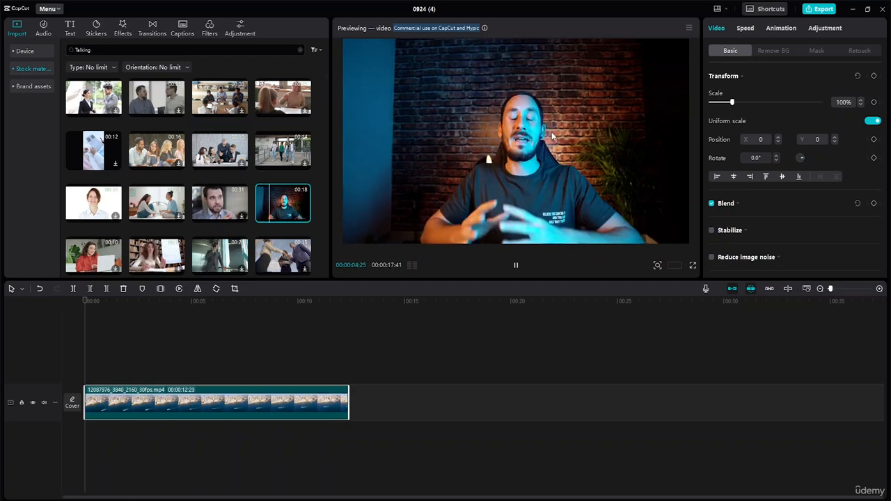
left_click_drag(282, 203, 82, 376)
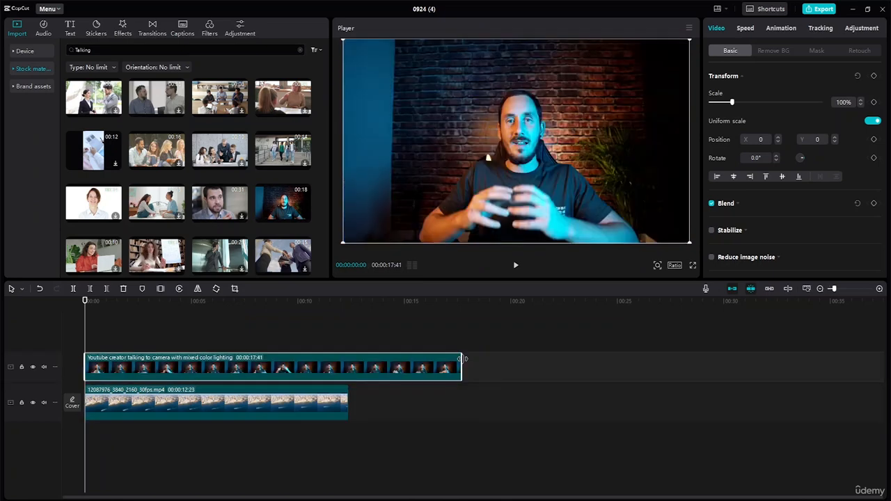
left_click_drag(462, 358, 348, 359)
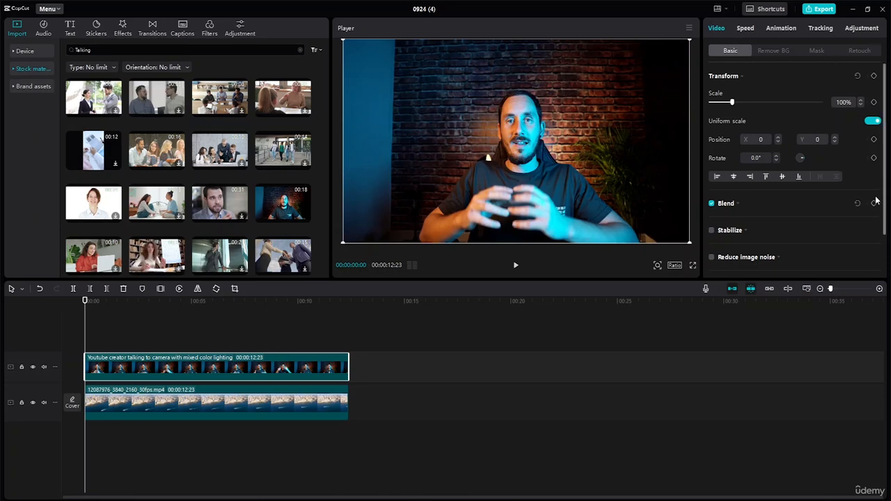
- Apply a Circle mask to the talking clip, about 702 by 705, positioned at about X 15, Y 46 around the man's face
left_click(859, 29)
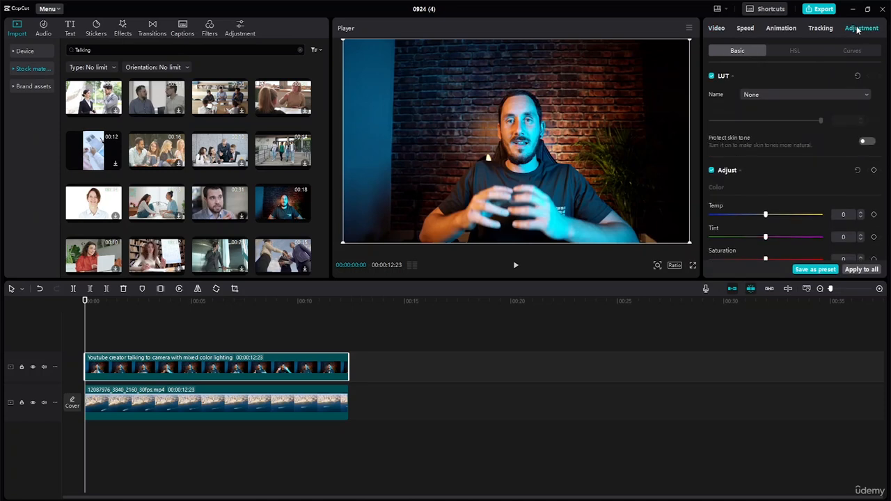
left_click(715, 30)
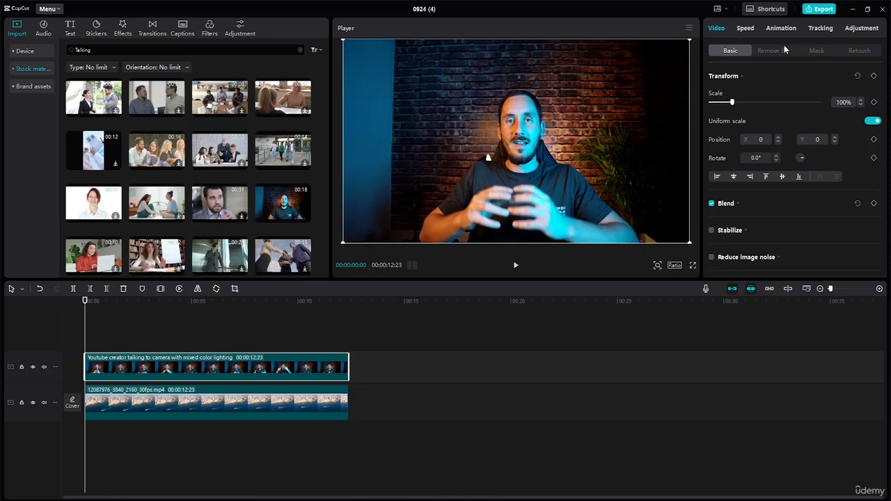
left_click(814, 51)
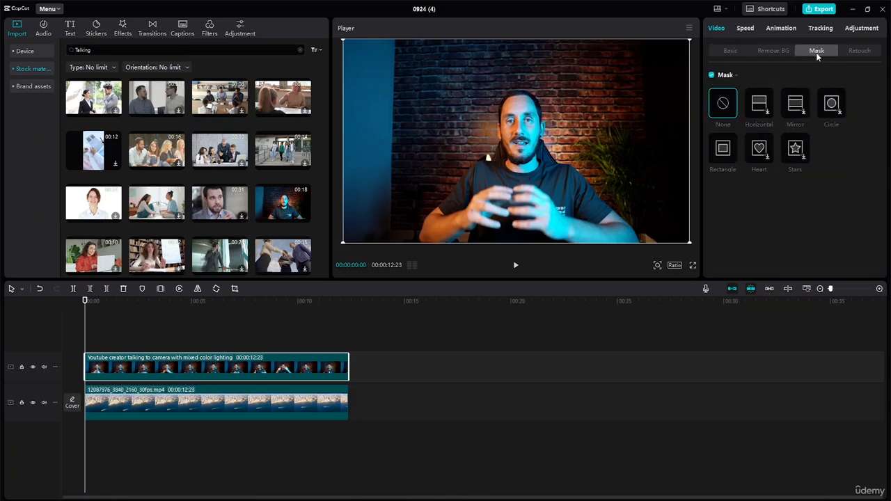
left_click(834, 109)
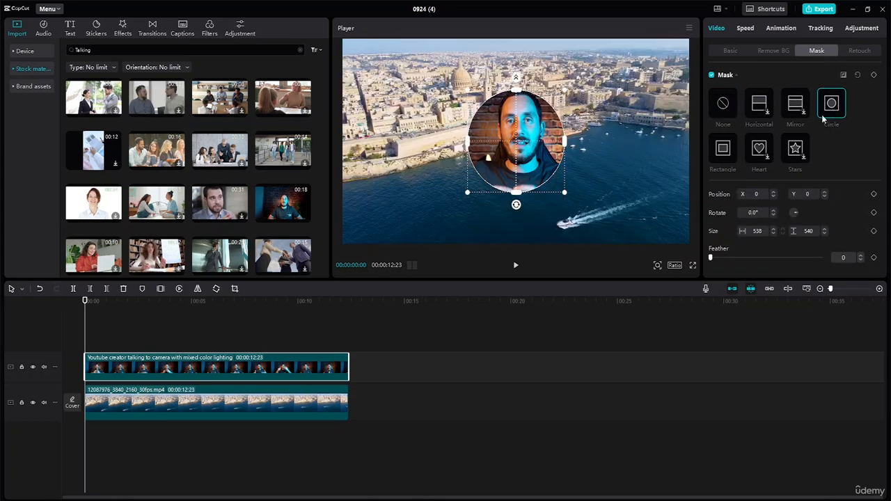
mouse_move(536, 127)
left_mouse_down()
mouse_move(536, 118)
mouse_move(549, 125)
mouse_move(539, 115)
left_mouse_up()
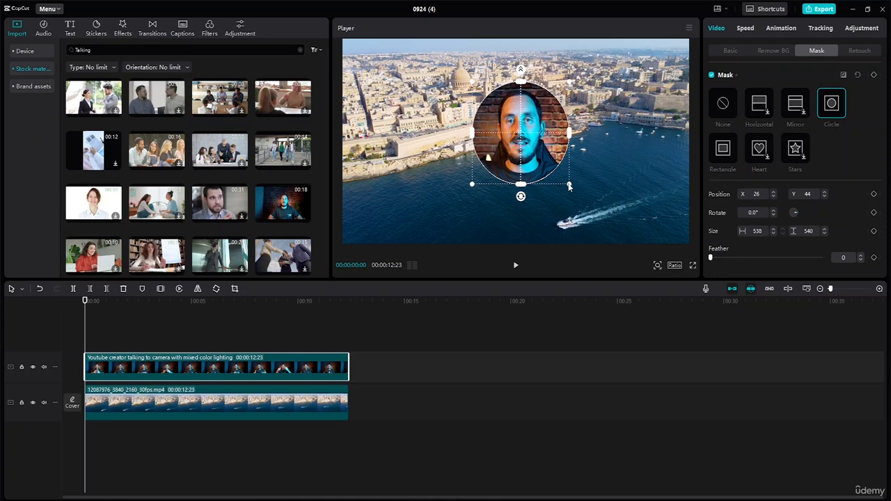
left_click_drag(570, 186, 585, 199)
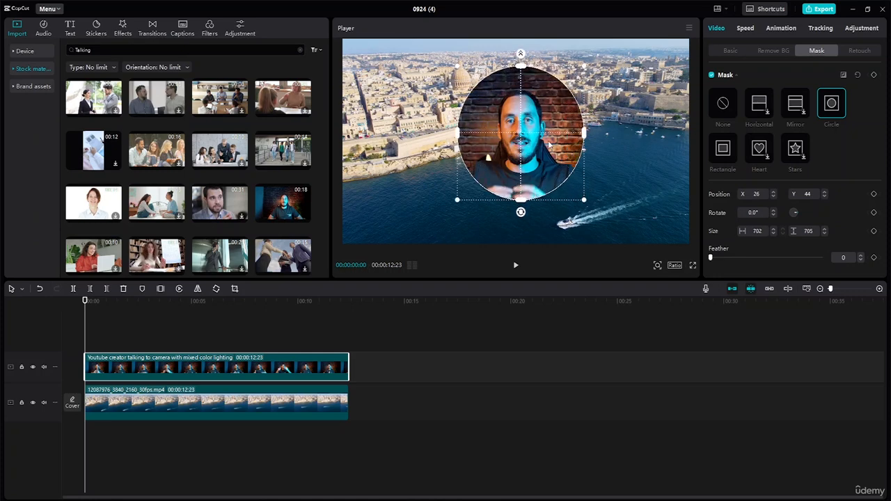
left_click_drag(521, 123, 521, 120)
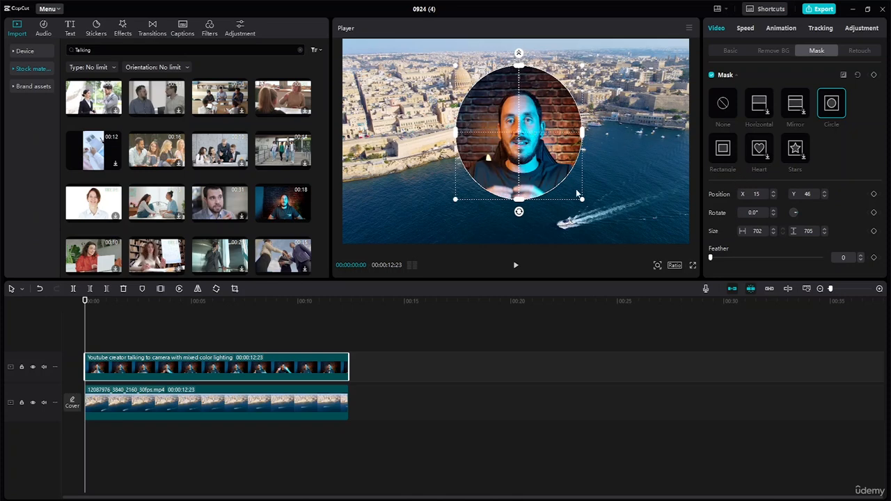
- Scale the masked talking clip to 63% and place it in the video frame's upper-left corner at about X -1427, Y 463
left_click(734, 48)
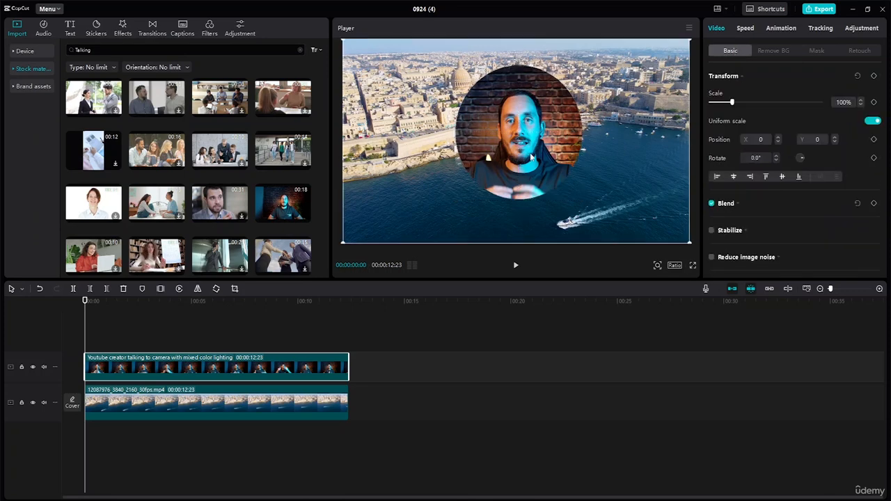
left_click_drag(524, 156, 412, 173)
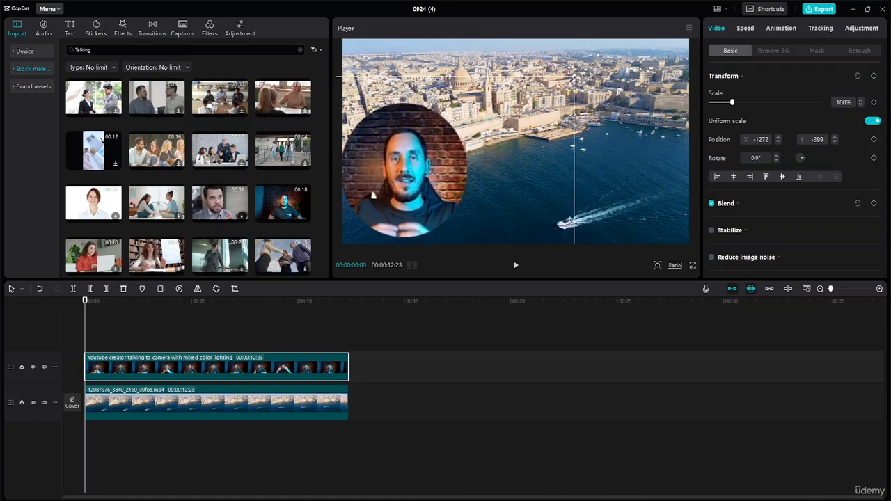
left_click_drag(541, 84, 466, 109)
left_click_drag(402, 175, 388, 94)
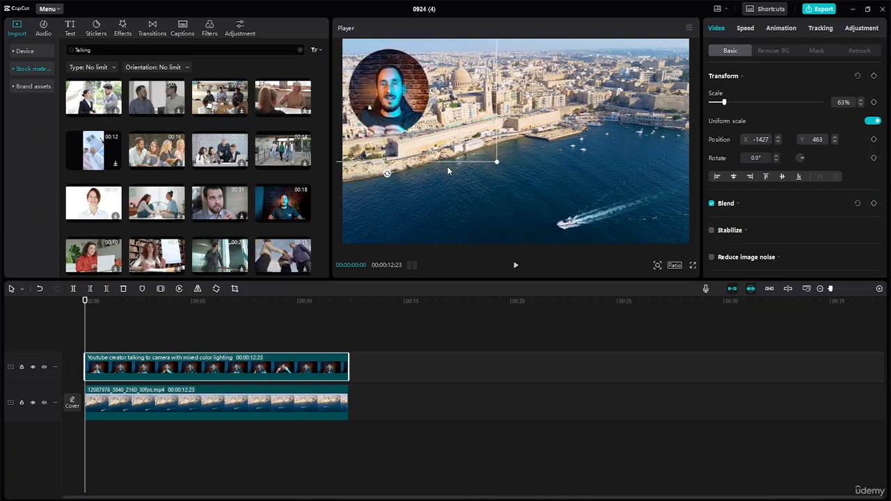
left_click(517, 187)
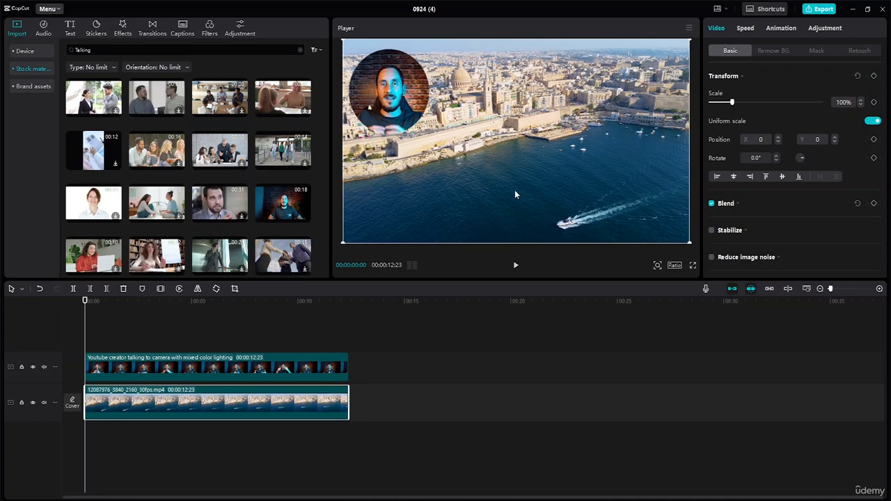
left_click(396, 96)
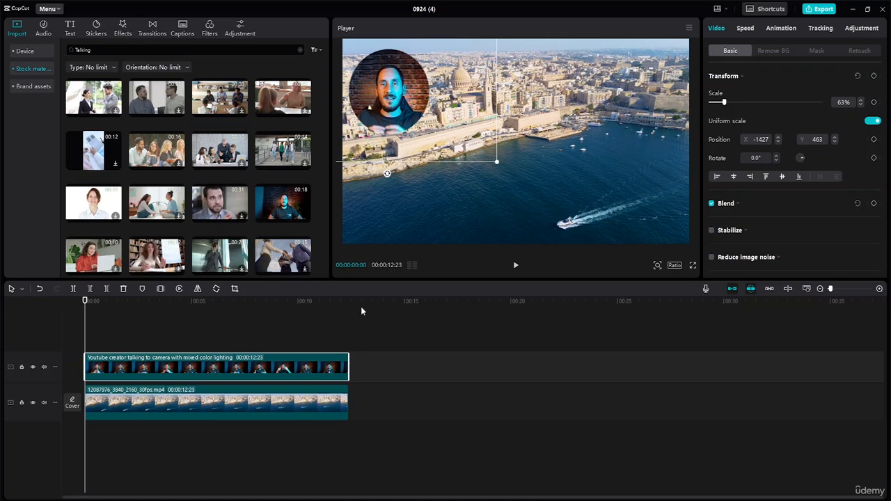
left_click(385, 330)
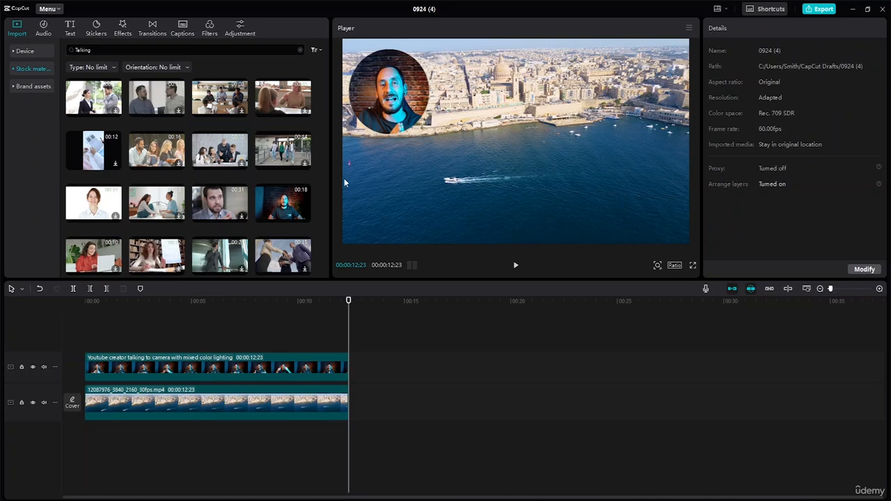
- Add a default text layer from the timeline's start and extend it to the end of the video clips
left_click(71, 28)
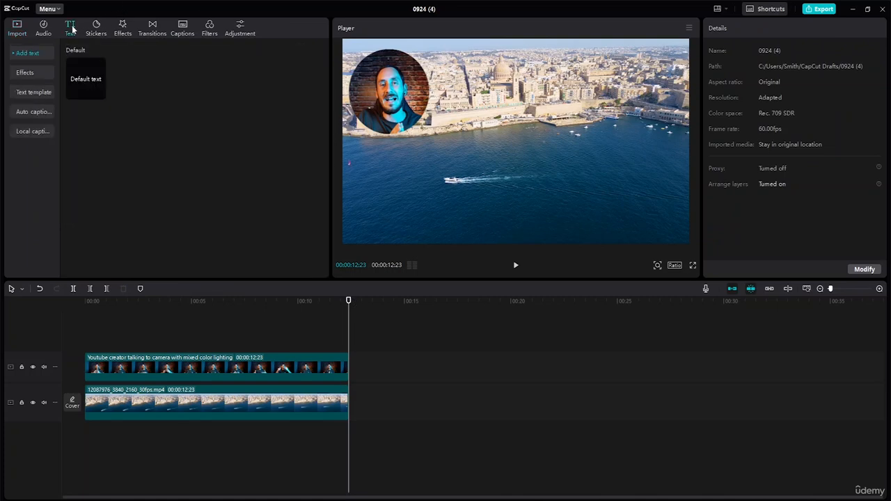
left_click(82, 96)
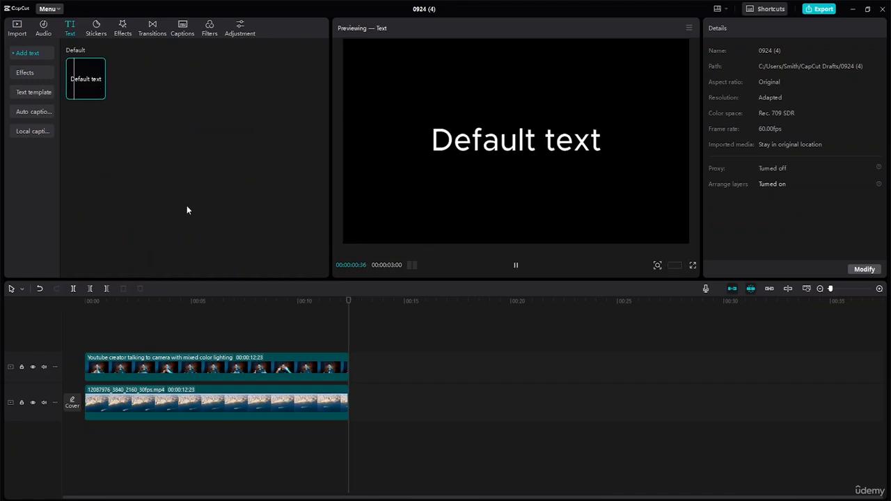
left_click(100, 94)
left_click_drag(352, 344, 88, 350)
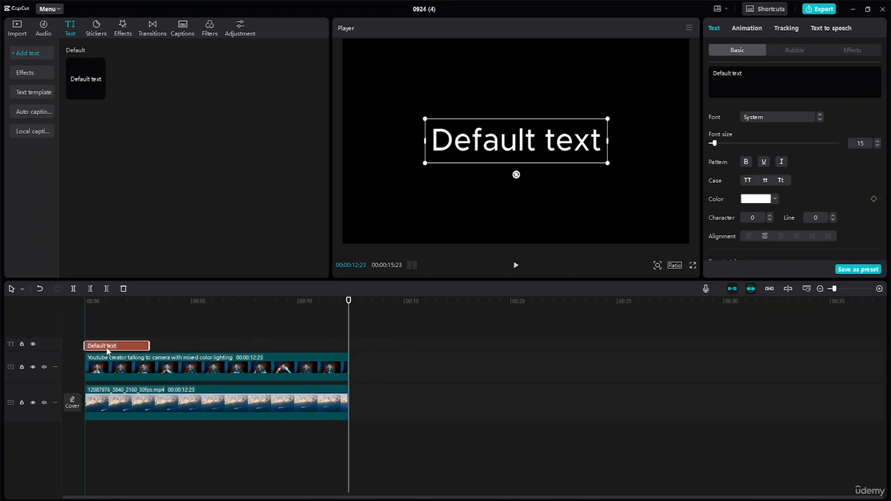
left_click_drag(149, 344, 347, 357)
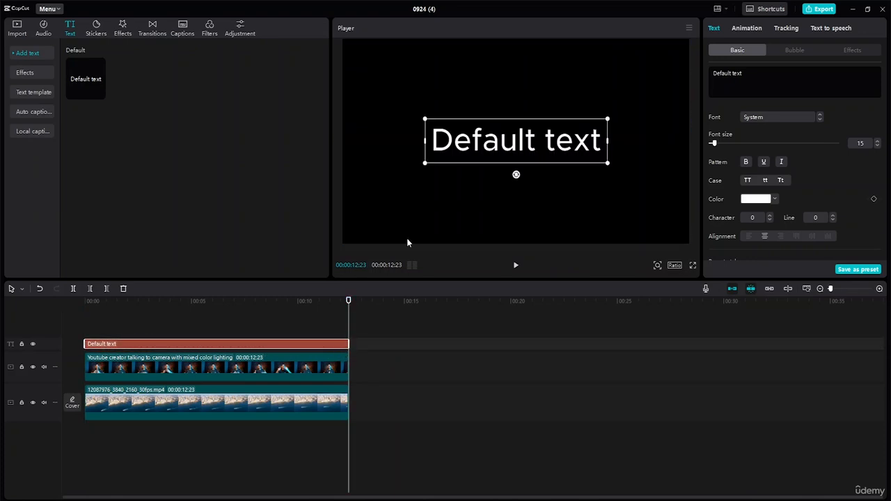
- Replace the default text with a lowercase "o"
double_click(602, 143)
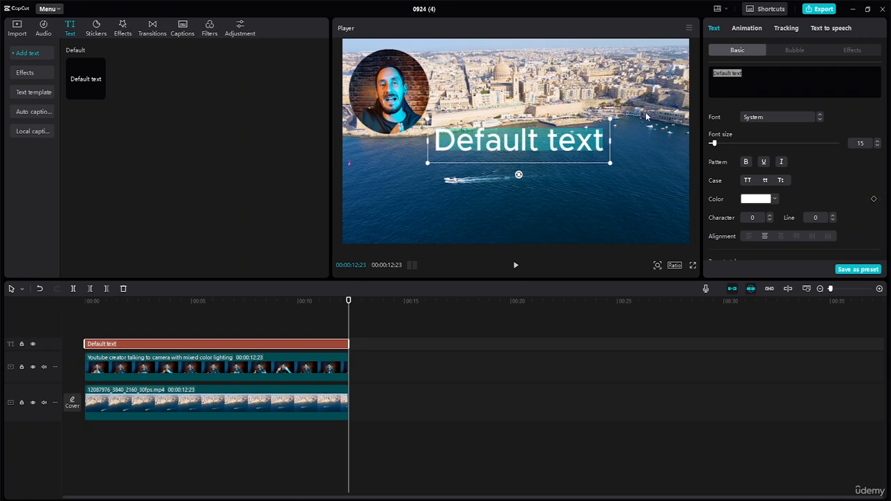
key("o")
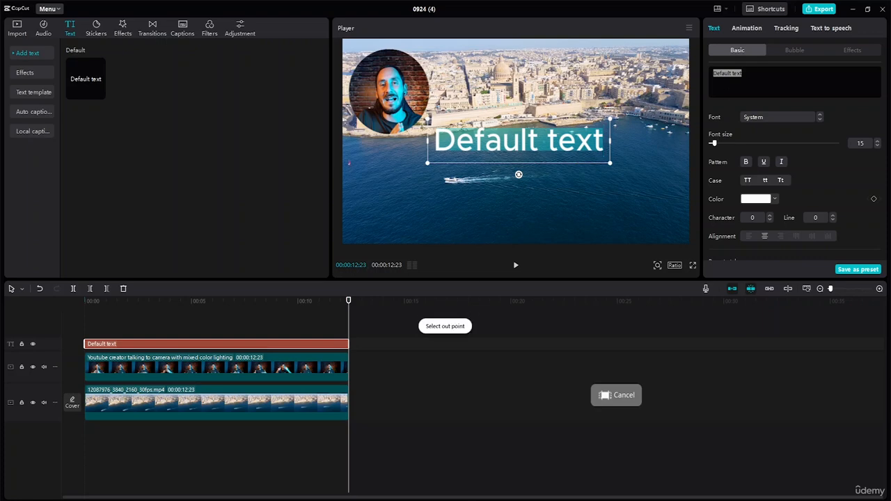
left_click(726, 73)
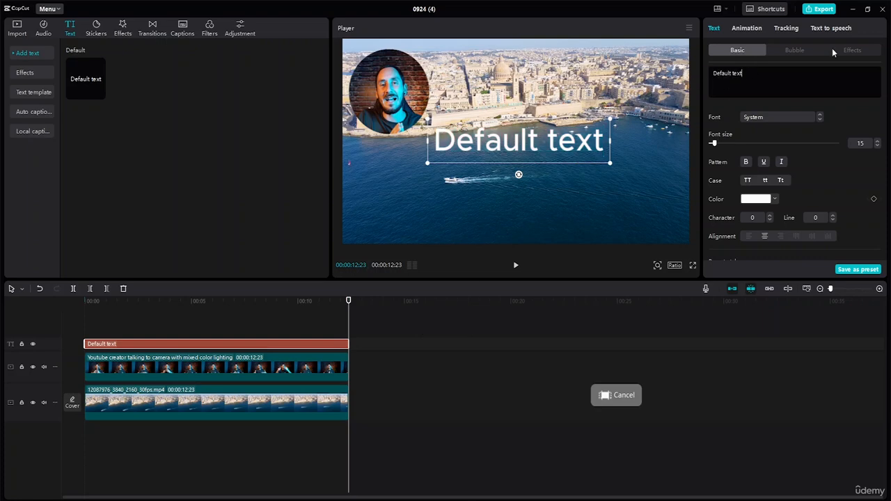
key("BackSpace")
key("BackSpace")
key("BackSpace")
key("BackSpace")
key("BackSpace")
key("BackSpace")
key("BackSpace")
key("BackSpace")
key("BackSpace")
key("BackSpace")
key("BackSpace")
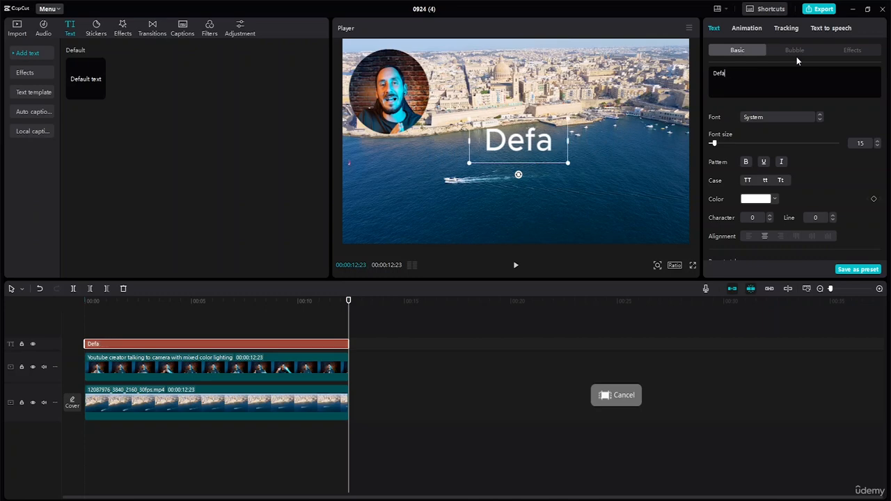
key("BackSpace")
type("O")
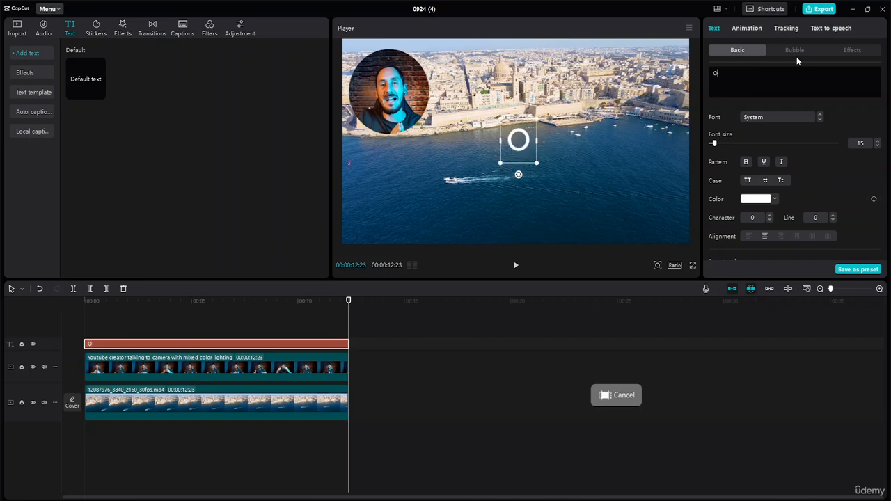
key("BackSpace")
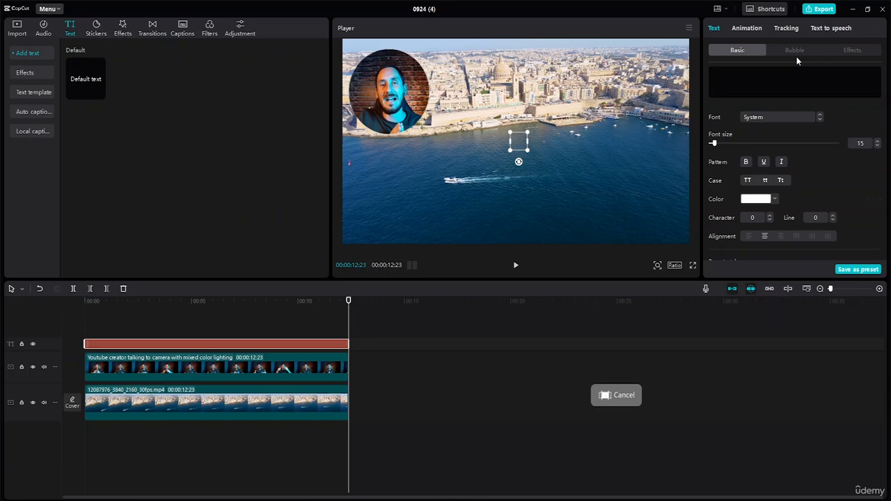
type("o")
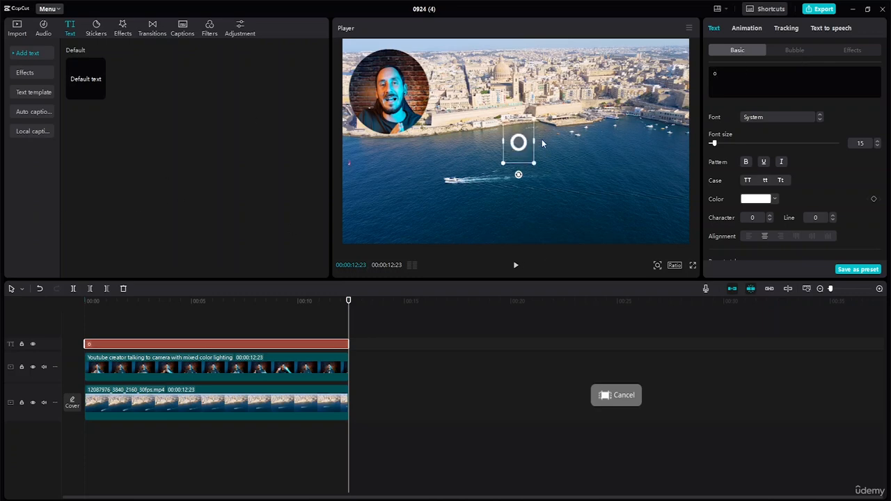
- Enlarge the "o" to 500% scale, set its font size to 23, and position it around the circular talking clip
left_click_drag(517, 137, 312, 200)
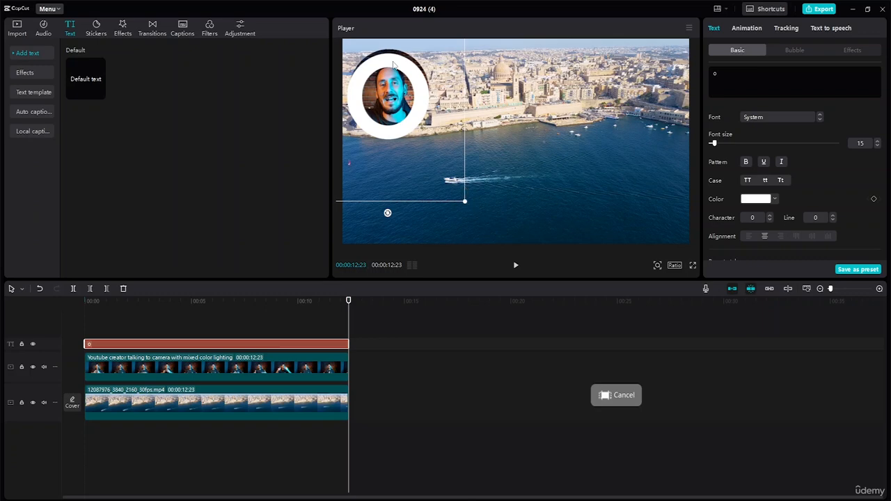
left_click_drag(395, 65, 392, 59)
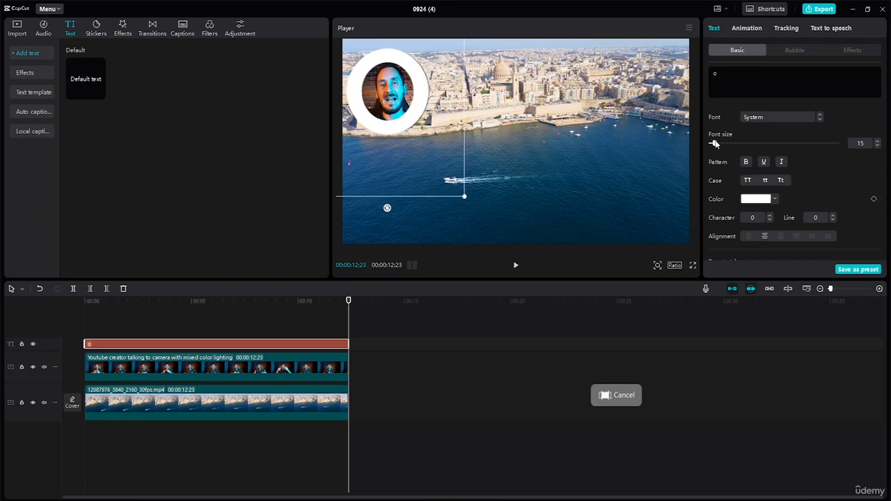
mouse_move(715, 144)
left_mouse_down()
mouse_move(732, 143)
mouse_move(719, 147)
left_mouse_up()
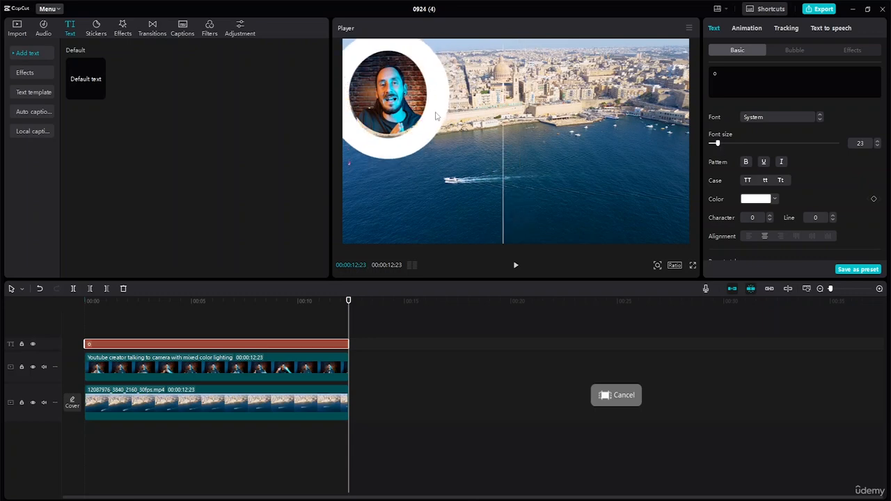
left_click_drag(418, 128, 420, 127)
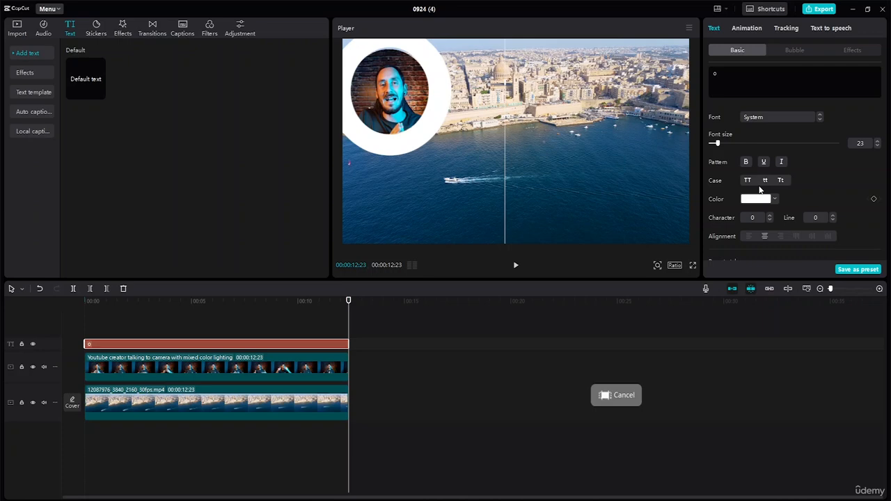
- Try alternative fonts on the "o", going through the font list from Abstract Groovy to Arial Narrow Bold Italic
left_click(819, 120)
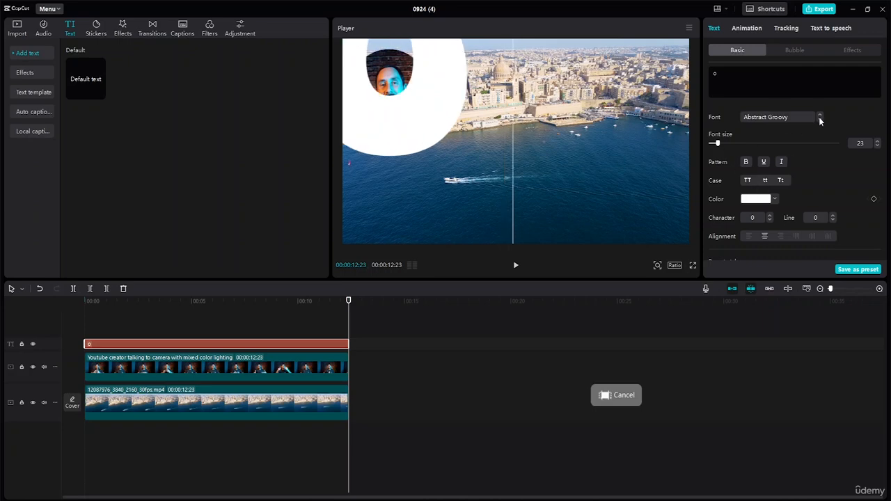
left_click(820, 120)
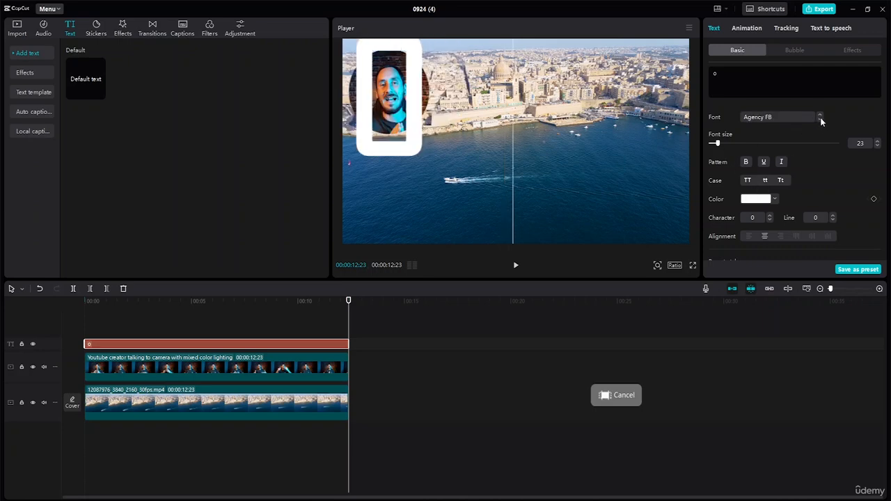
left_click(820, 120)
left_click(819, 120)
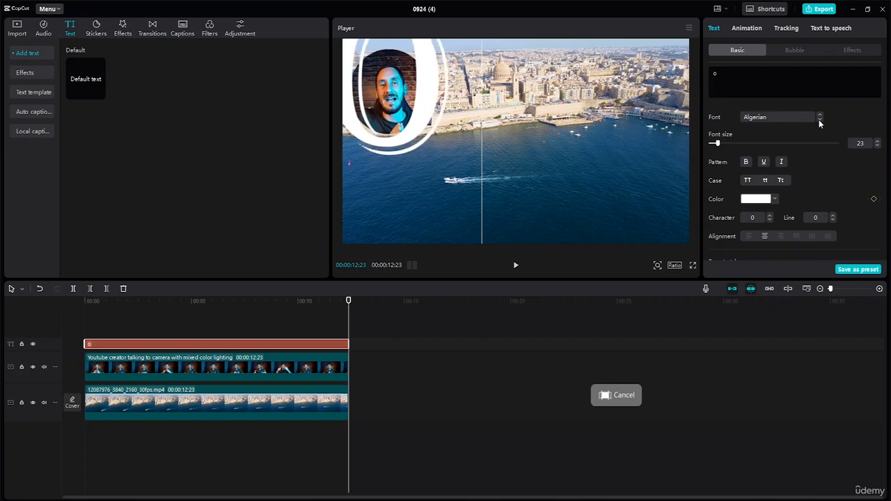
left_click(819, 120)
left_click(818, 119)
left_click(819, 119)
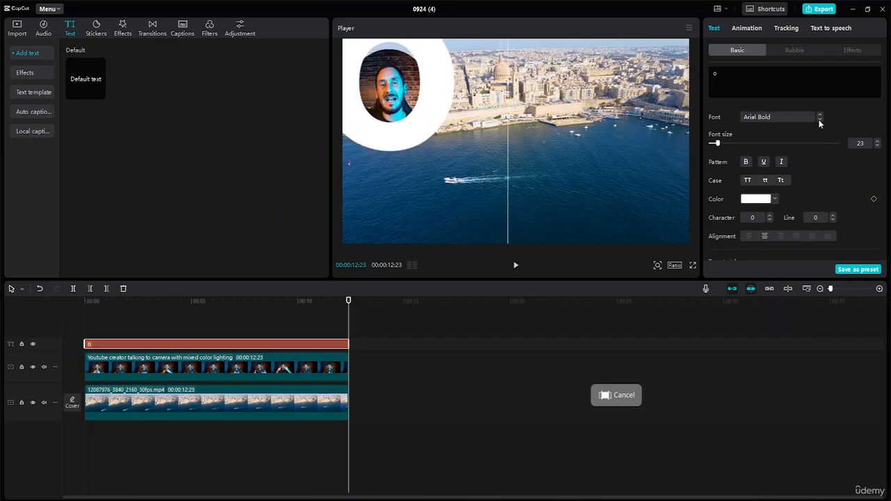
left_click(819, 120)
left_click(819, 119)
left_click(819, 119)
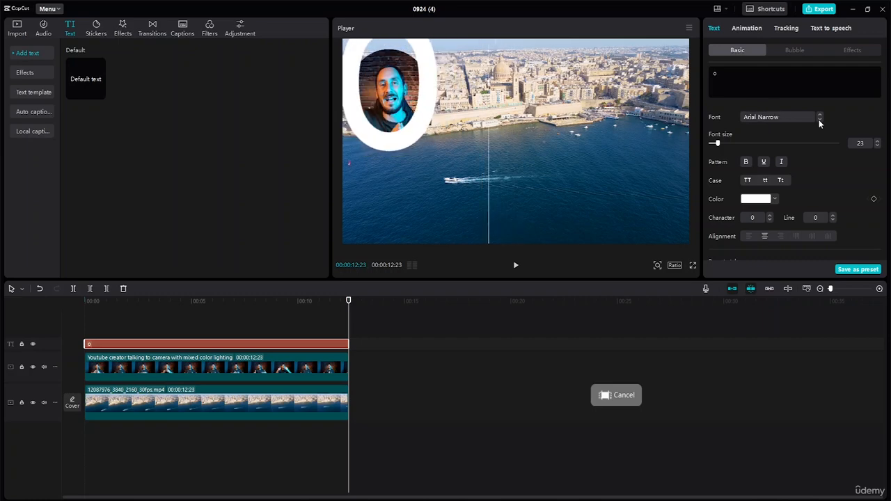
left_click(819, 119)
left_click(819, 120)
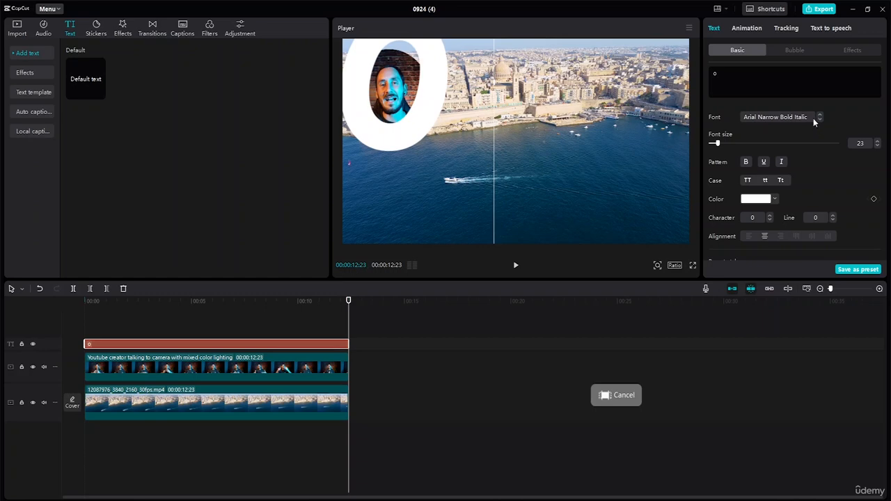
- Set the "o" to the Berlin Sans FB font and move it up to centre it on the man's face
left_click(807, 118)
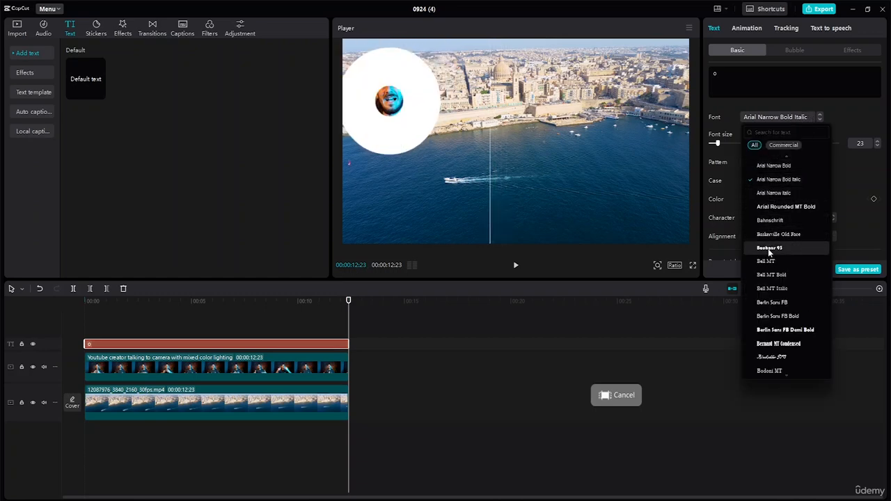
left_click(761, 303)
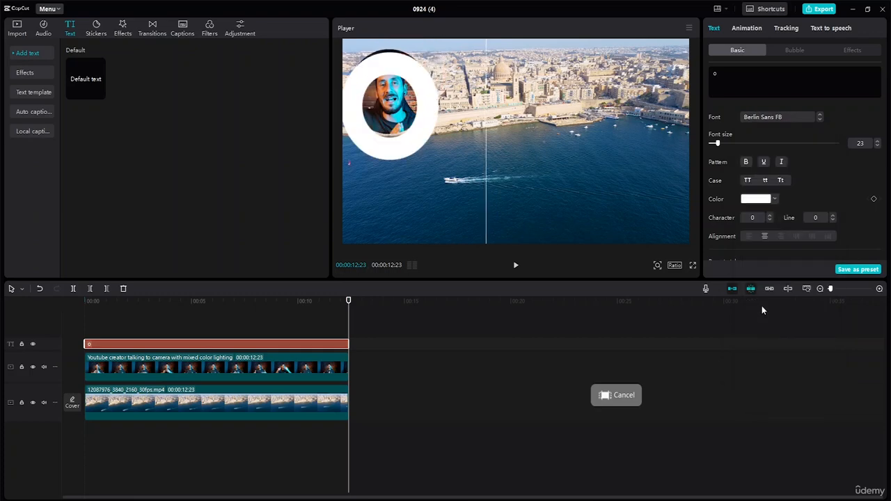
left_click_drag(404, 149, 401, 137)
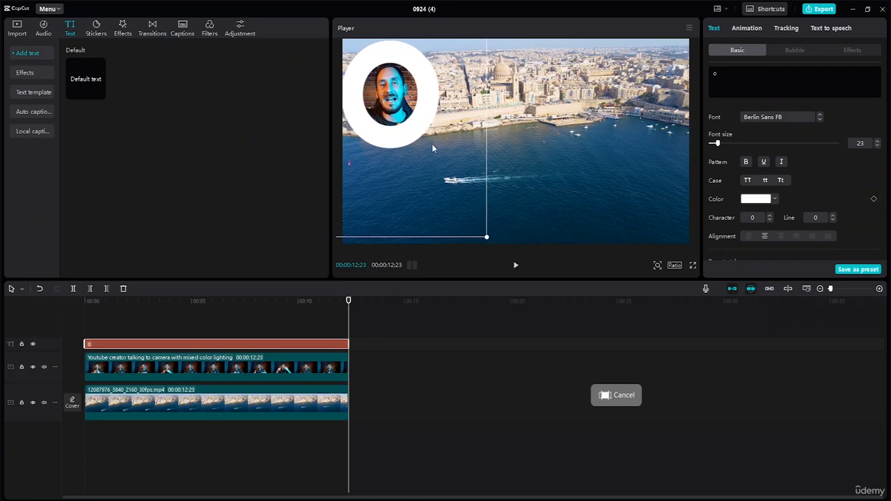
- Color the ring dark red (A20033) and nudge it to about X -1406, Y 774 around the man's face
left_click(774, 199)
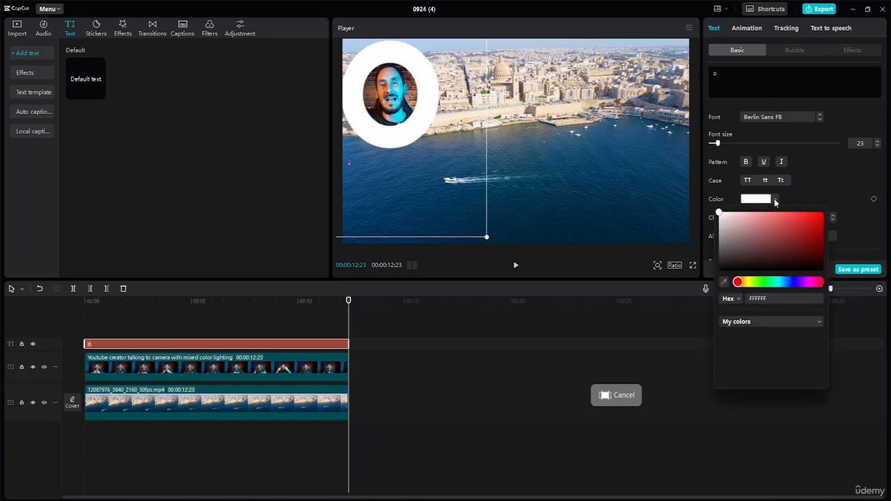
left_click(759, 282)
left_click_drag(798, 230, 822, 228)
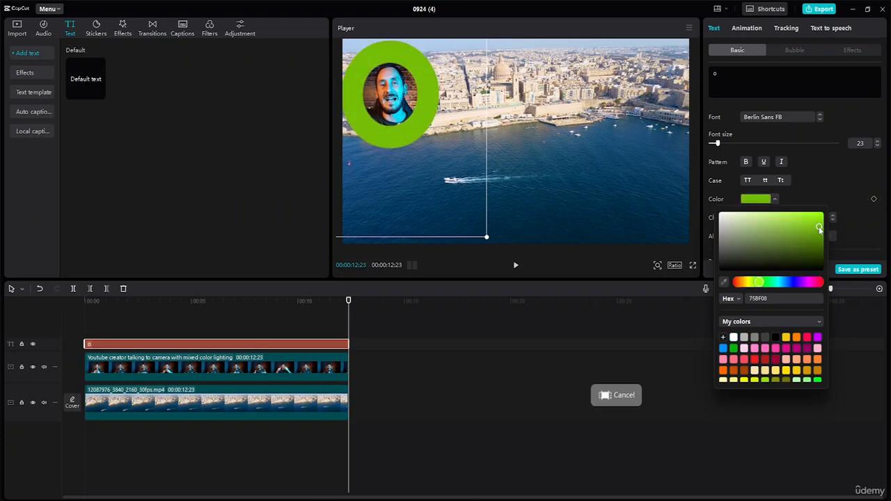
left_click(778, 242)
left_click(778, 360)
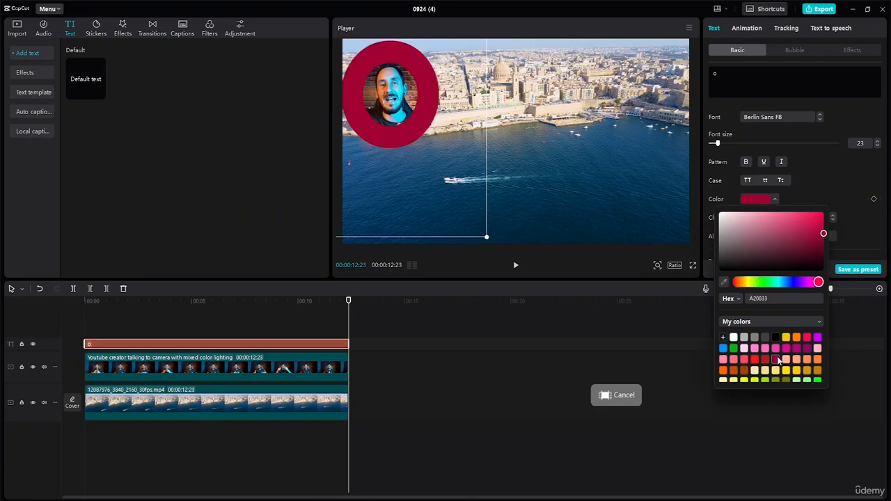
left_click(418, 122)
left_click_drag(419, 122, 417, 119)
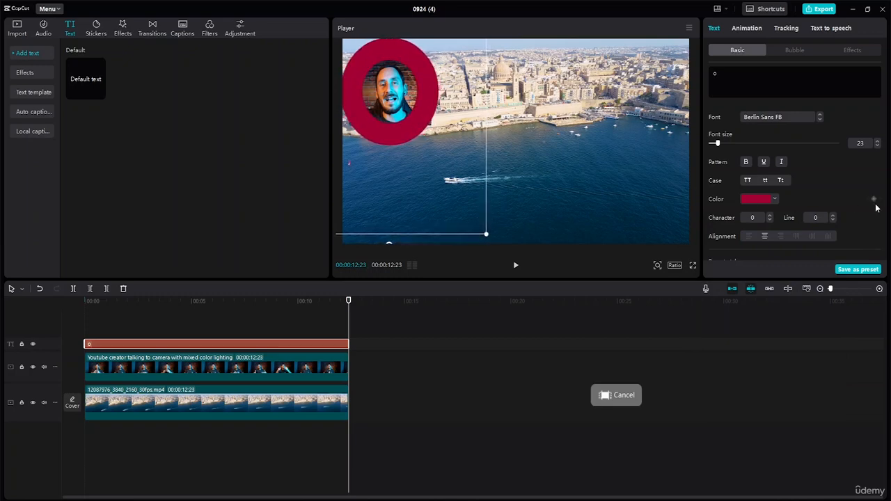
- Examine the ring's text style, scale, position and opacity settings
scroll(829, 205, "down", 5)
scroll(832, 201, "up", 3)
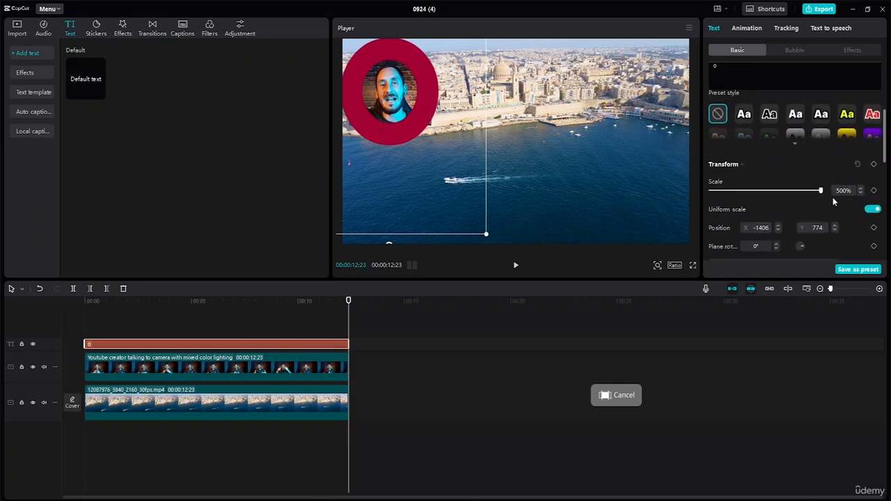
scroll(833, 197, "down", 5)
scroll(841, 186, "up", 6)
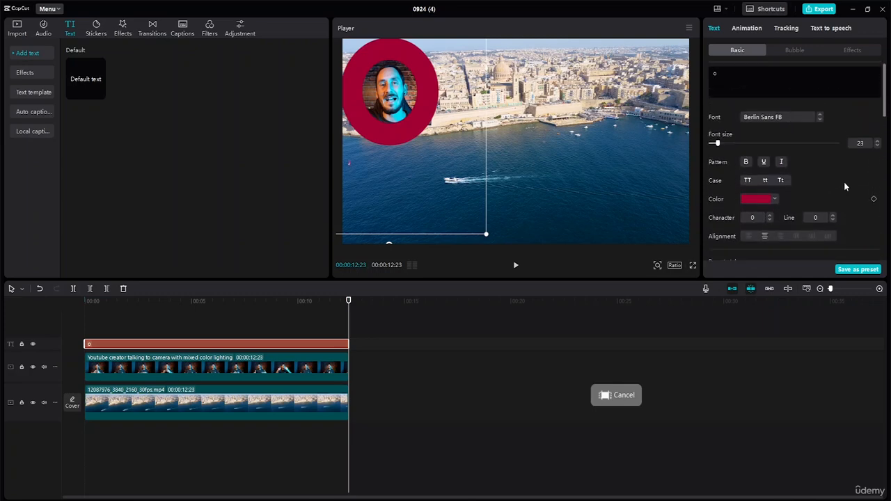
left_click_drag(886, 93, 889, 152)
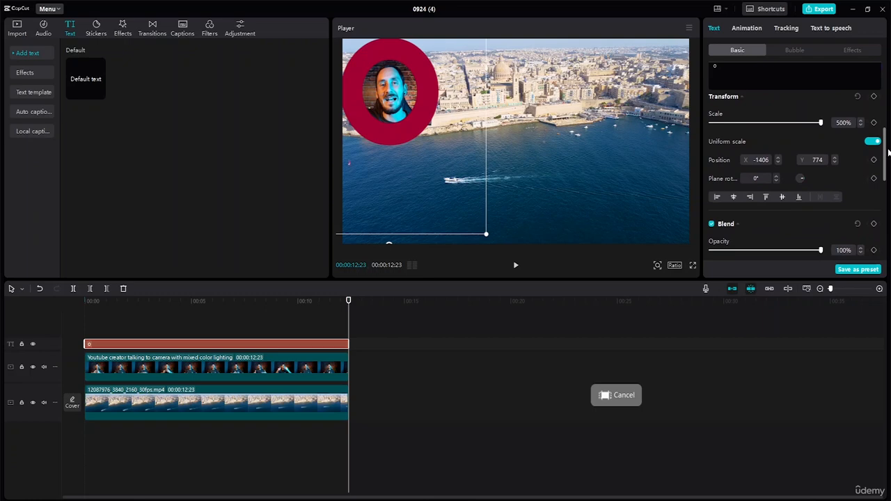
mouse_move(821, 122)
left_mouse_down()
mouse_move(805, 125)
mouse_move(821, 123)
left_mouse_up()
scroll(773, 174, "down", 5)
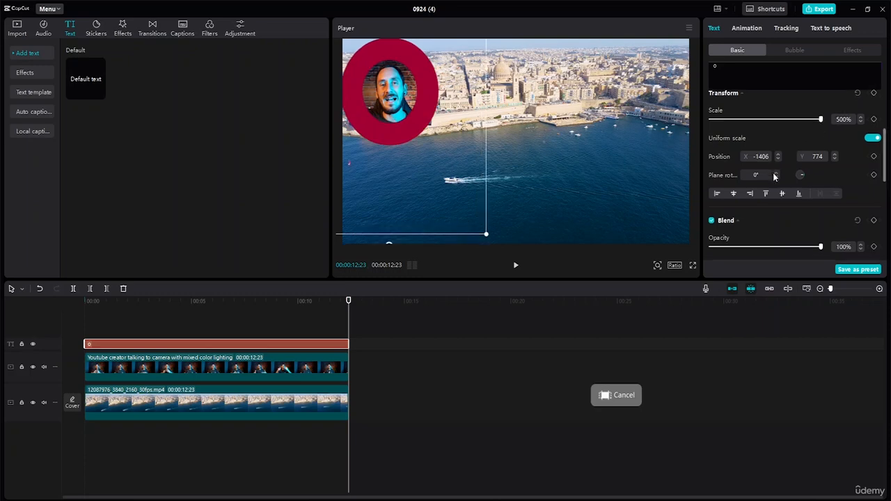
scroll(777, 167, "up", 6)
scroll(790, 164, "down", 2)
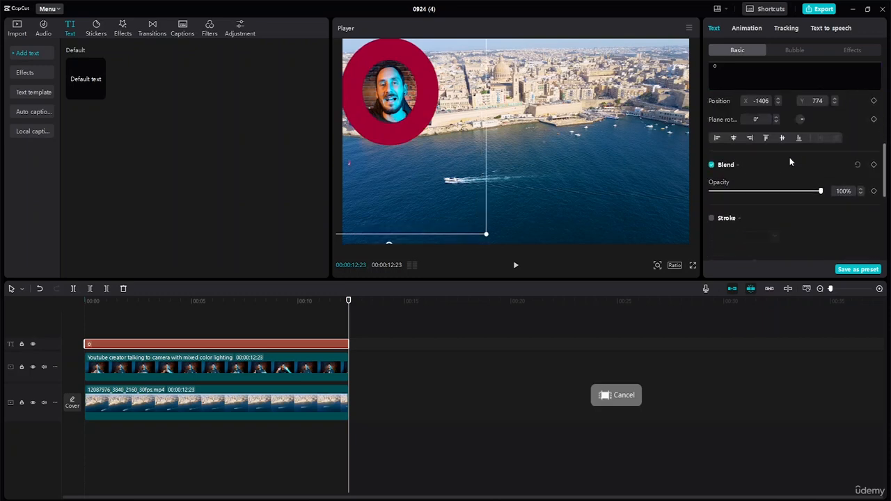
- Add a black stroke with thickness 5 to the ring
scroll(790, 157, "up", 3)
scroll(787, 149, "down", 6)
scroll(792, 151, "up", 5)
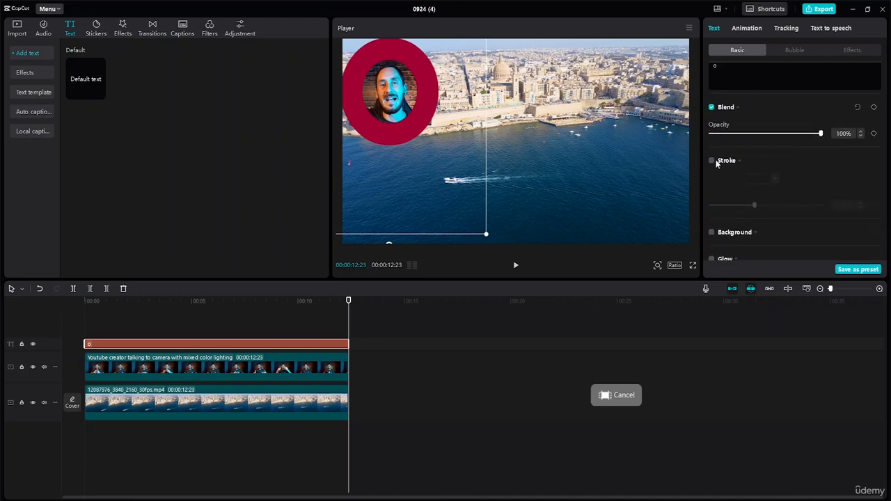
left_click(713, 161)
left_click_drag(758, 204, 717, 205)
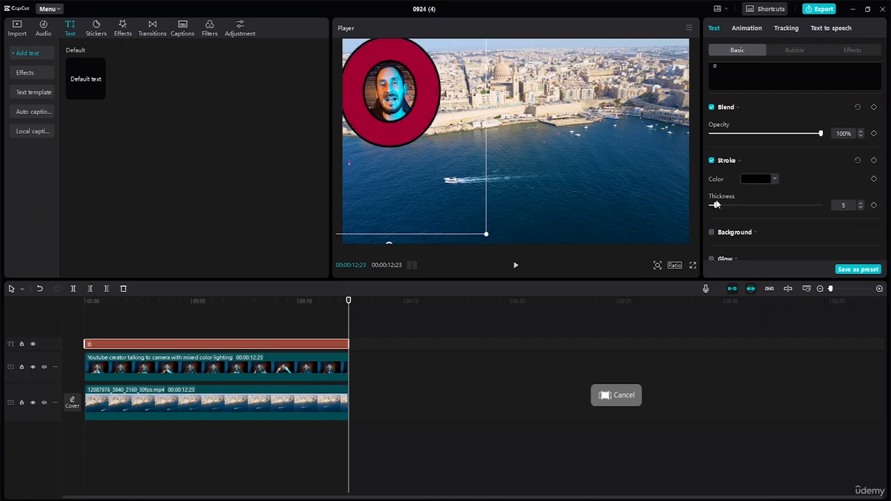
- Reduce the ring's font size to 22, search the fonts for "futura lt pro", and apply Futura LT Pro
scroll(796, 171, "up", 5)
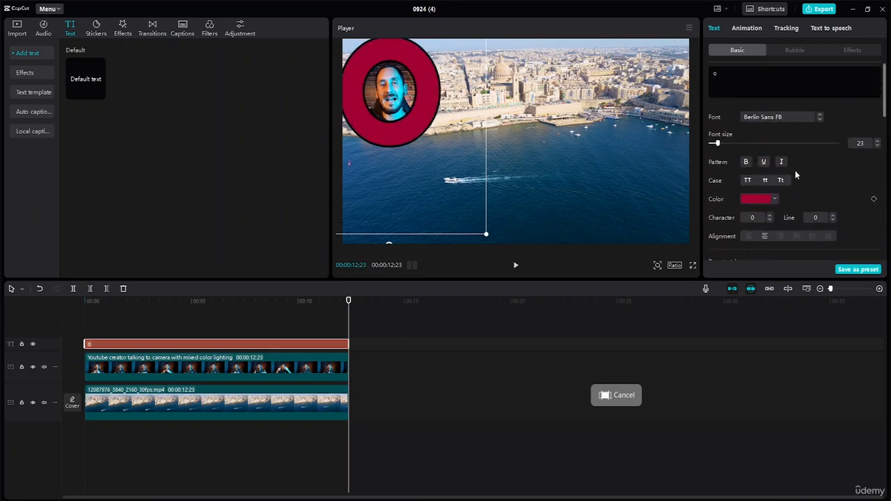
mouse_move(718, 147)
left_mouse_down()
mouse_move(727, 148)
mouse_move(719, 148)
left_mouse_up()
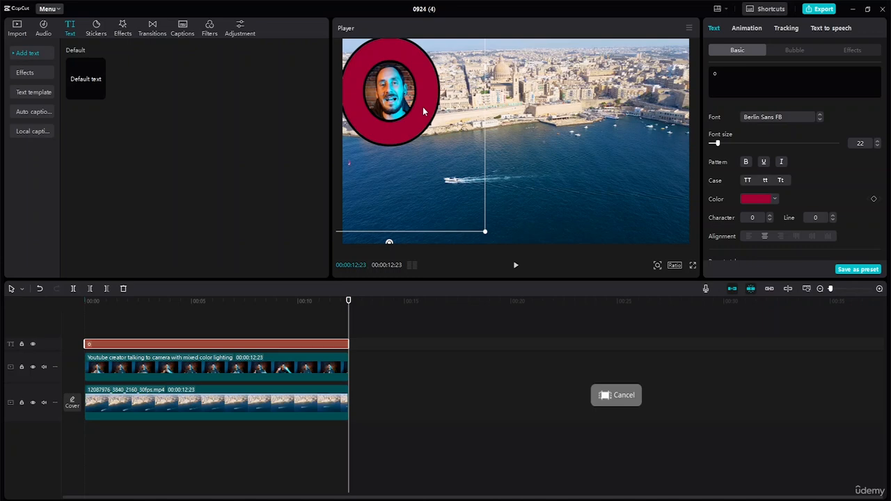
left_click(780, 117)
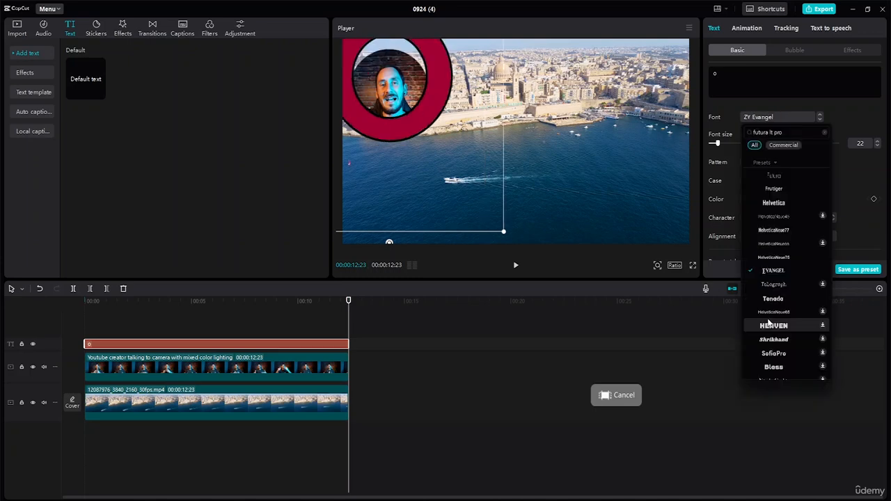
left_click(774, 270)
type("futura lt pro")
left_click(779, 172)
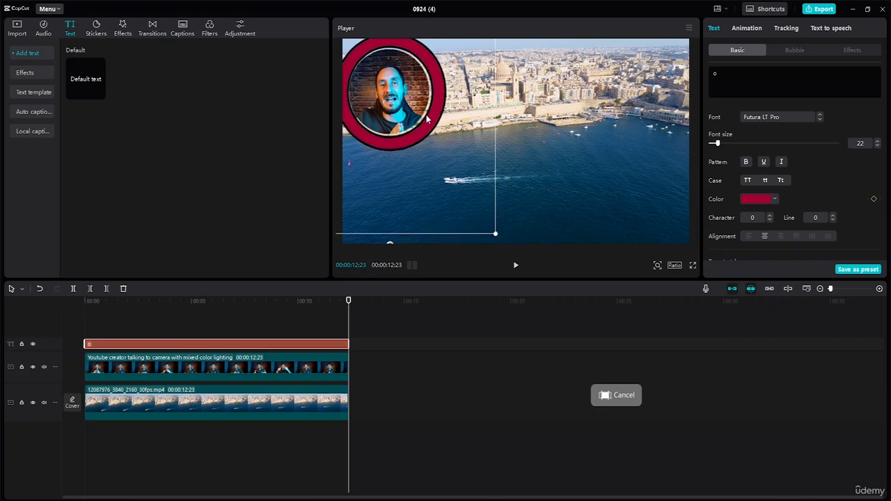
- Reduce the ring's font size to 18 so it fits closely around the circular talking clip
left_click(878, 145)
left_click(877, 146)
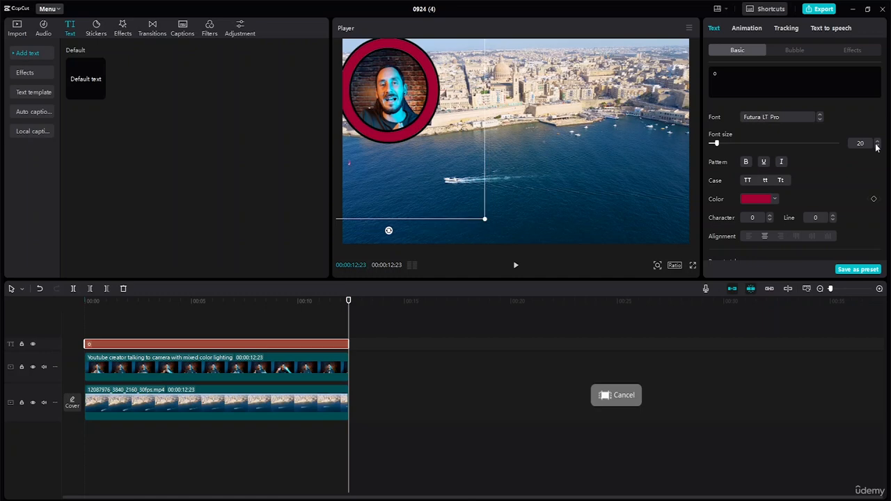
left_click(877, 145)
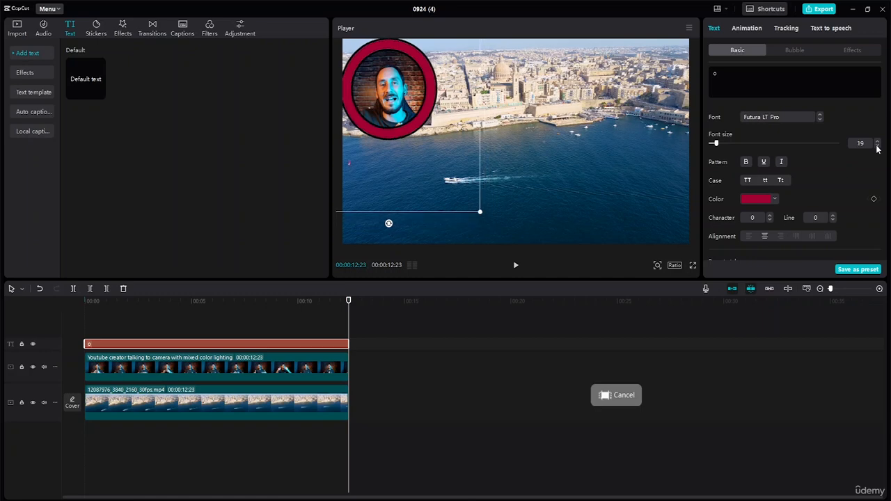
left_click(878, 146)
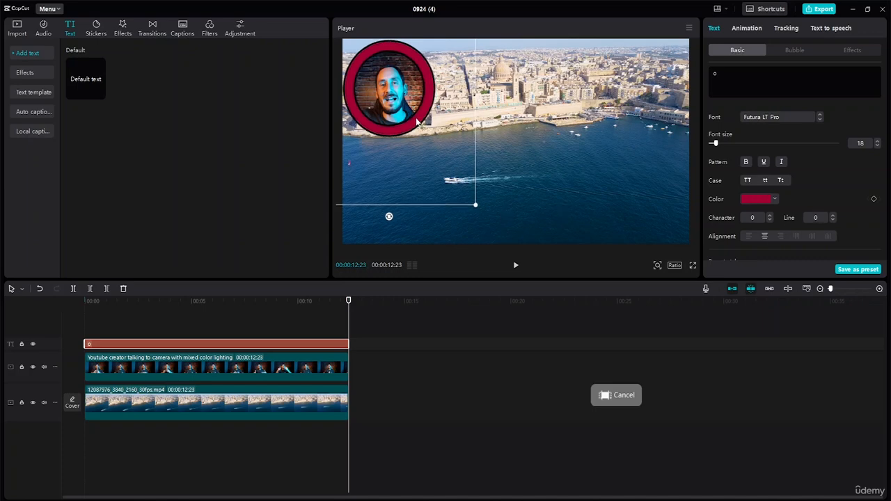
- Turn off the ring's stroke, deselect the text layer, and preview the frame at about 00:00:10:12
scroll(783, 189, "down", 5)
scroll(796, 177, "up", 3)
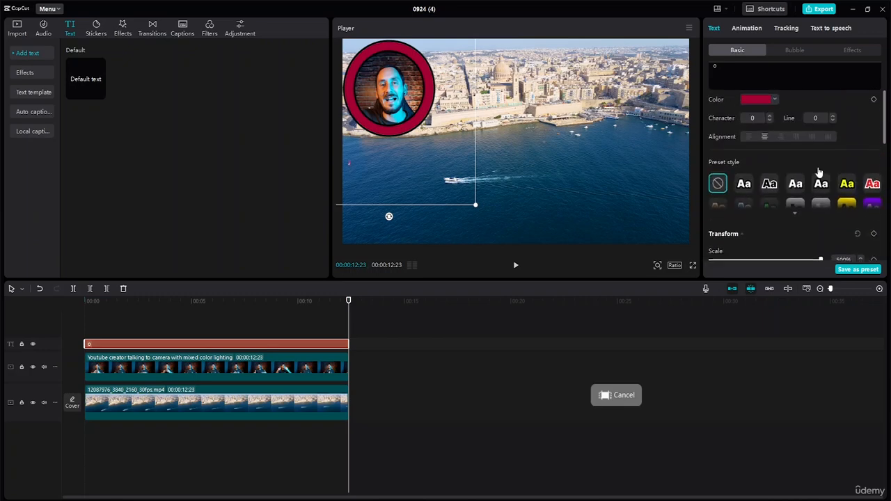
scroll(820, 173, "down", 4)
left_click(712, 165)
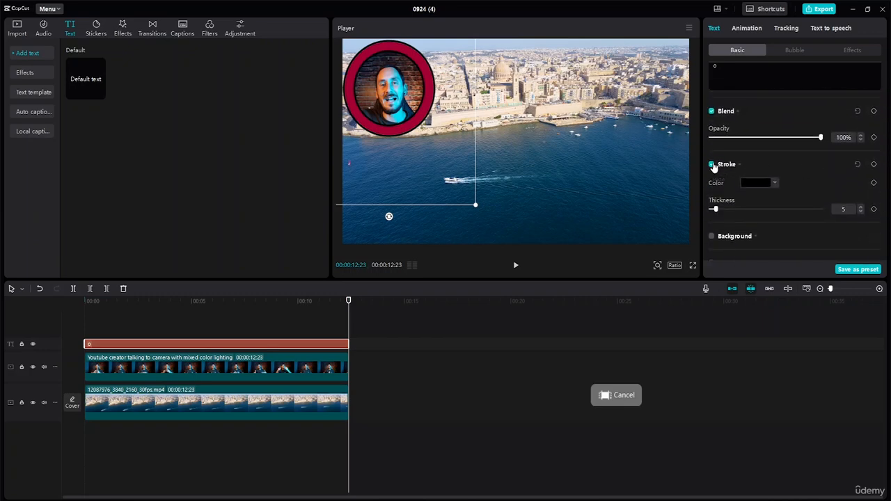
left_click(712, 165)
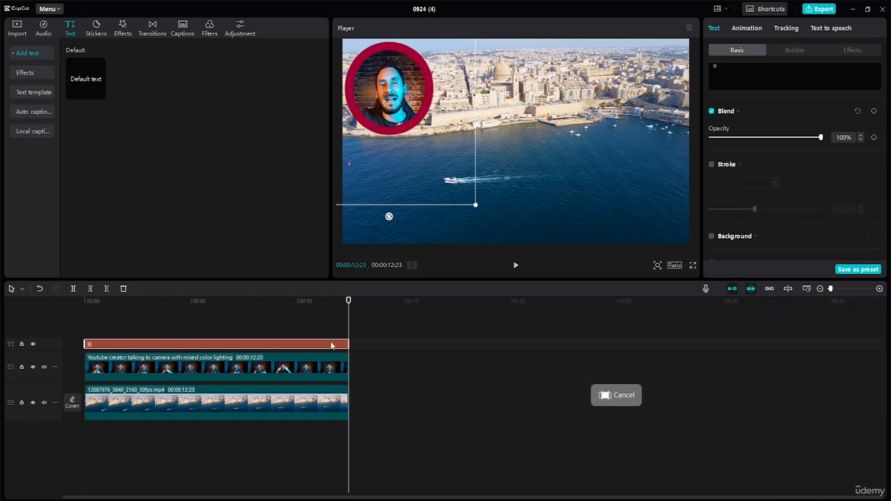
left_click(302, 321)
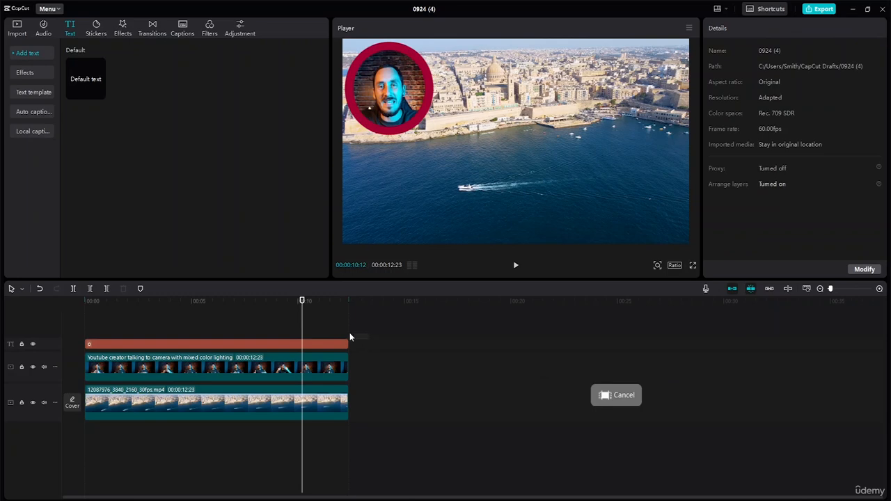
- Combine the "o" ring text layer and the talking clip into one compound clip
left_click(330, 365)
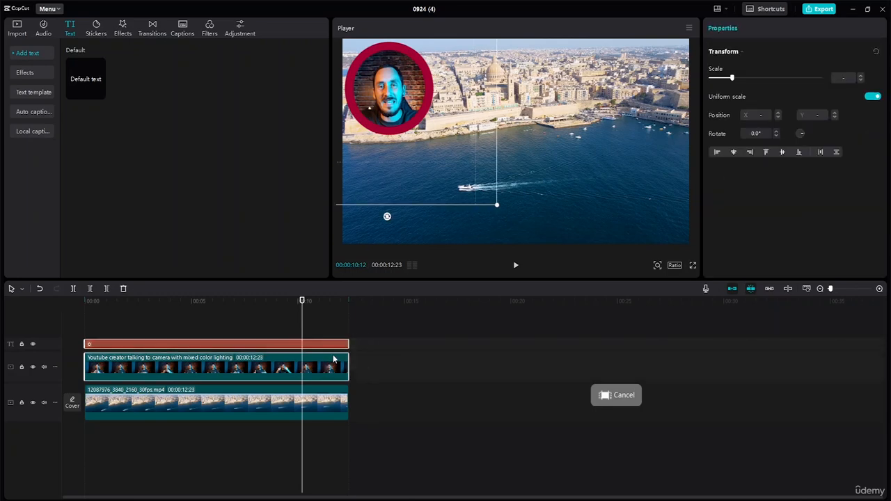
right_click(332, 356)
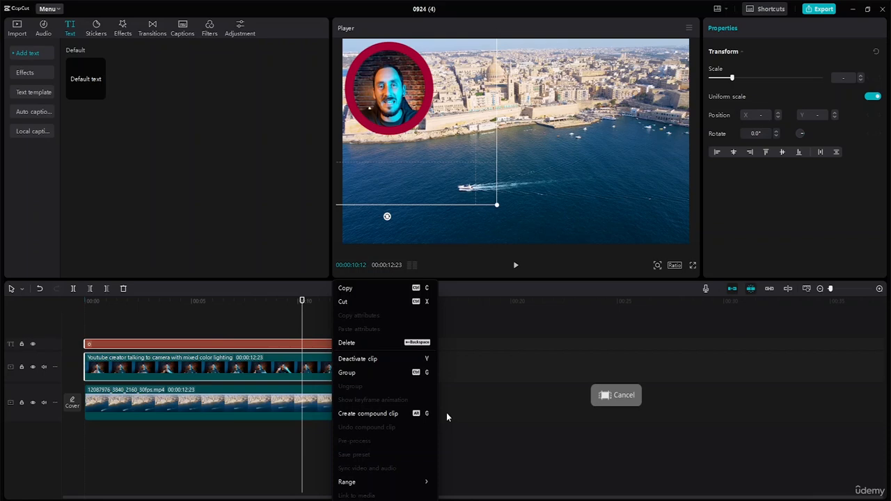
left_click(395, 414)
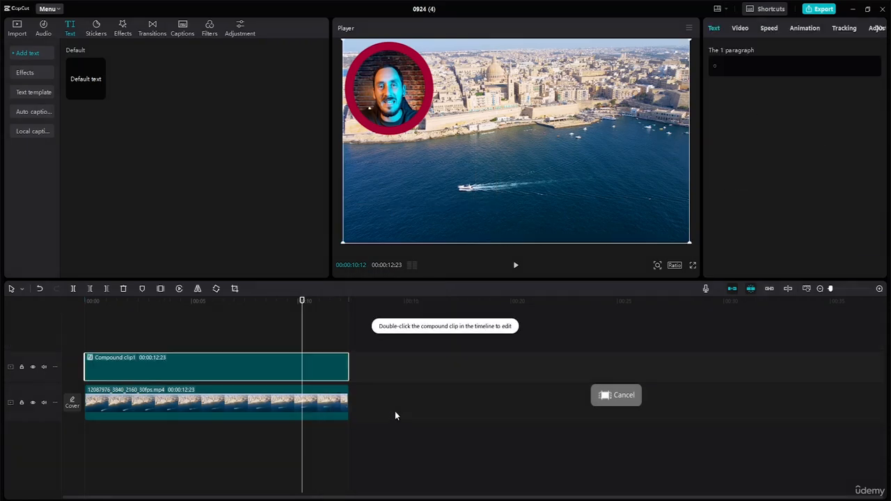
- Scale the compound clip to 66% and place it near the frame's upper-left corner at about X -653, Y 270
mouse_move(396, 96)
left_mouse_down()
mouse_move(404, 103)
mouse_move(395, 92)
left_mouse_up()
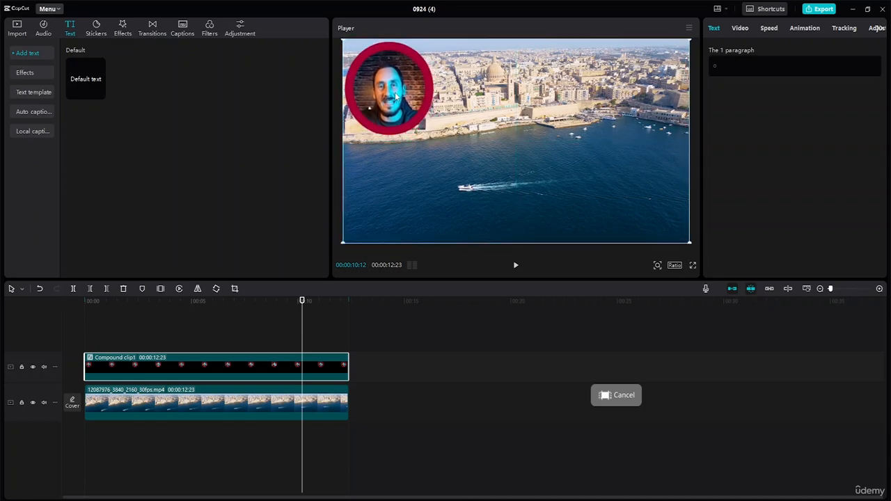
left_click(741, 29)
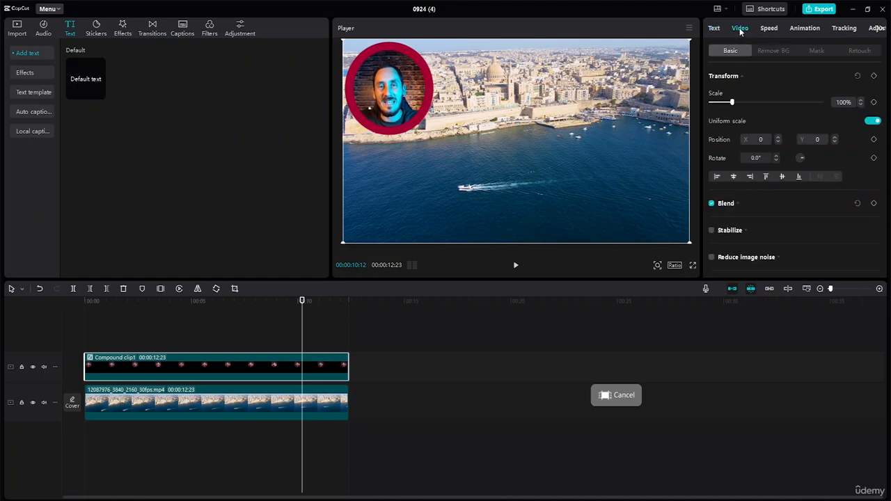
left_click_drag(732, 102, 744, 105)
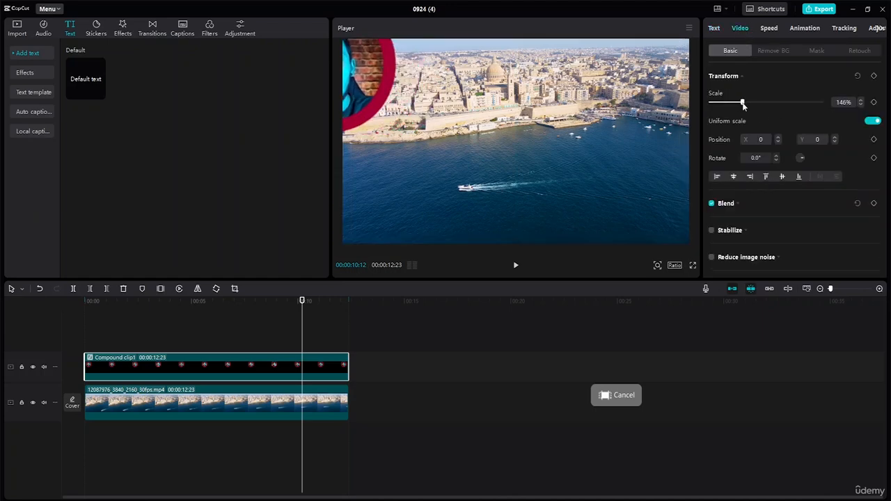
left_click_drag(372, 69, 449, 108)
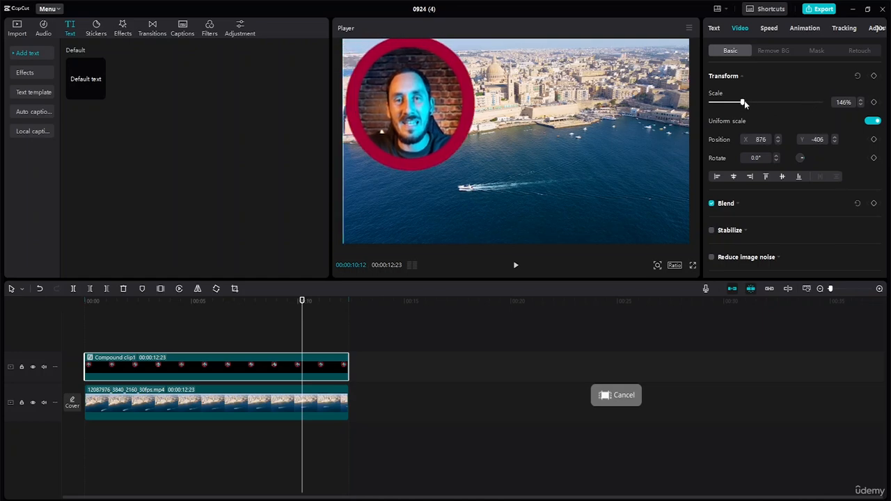
left_click_drag(745, 105, 728, 101)
left_click_drag(517, 155, 653, 211)
left_click_drag(652, 211, 381, 75)
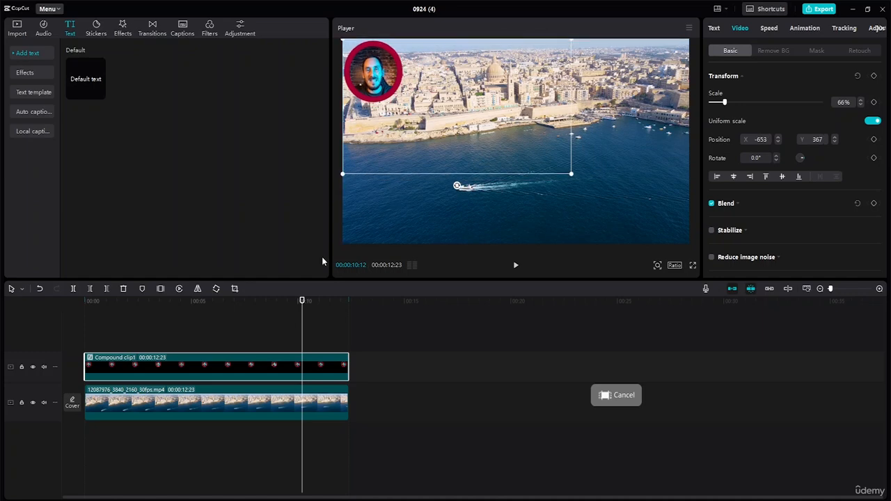
left_click_drag(302, 300, 38, 268)
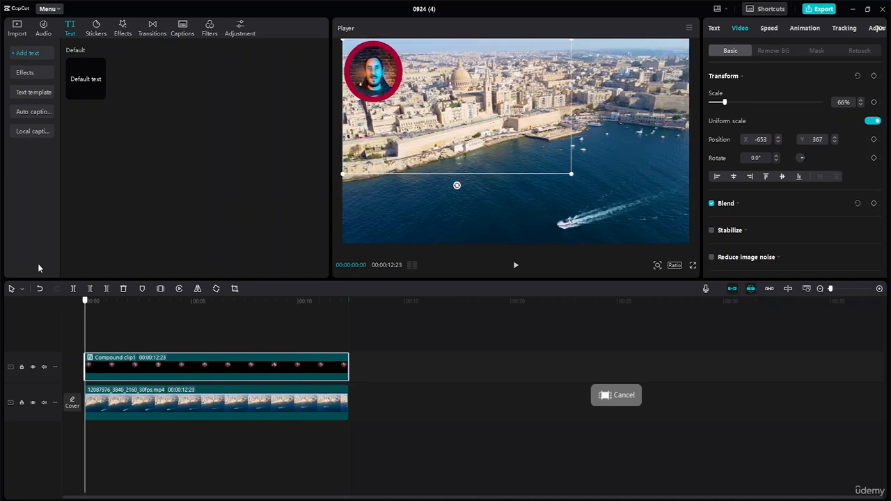
left_click_drag(381, 78, 381, 87)
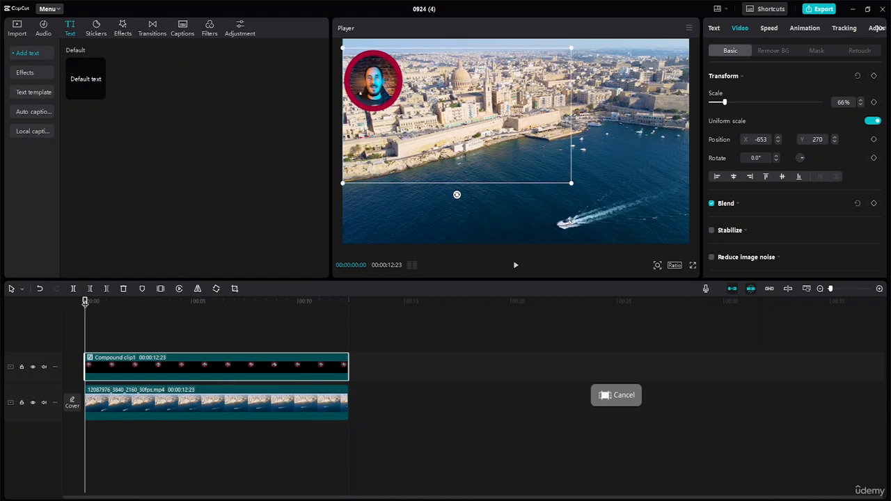
- Add opacity keyframes at 100% to the compound clip at its start and at about 00:00:00:52
left_click_drag(85, 304, 105, 309)
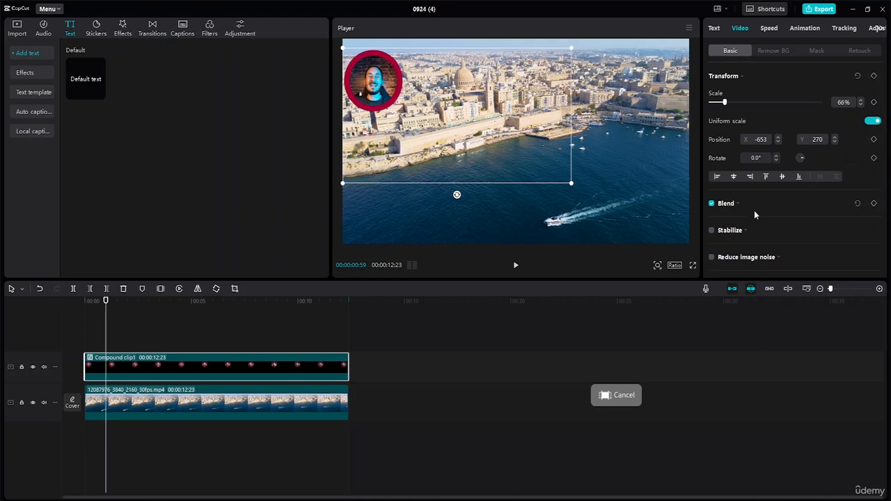
left_click(730, 204)
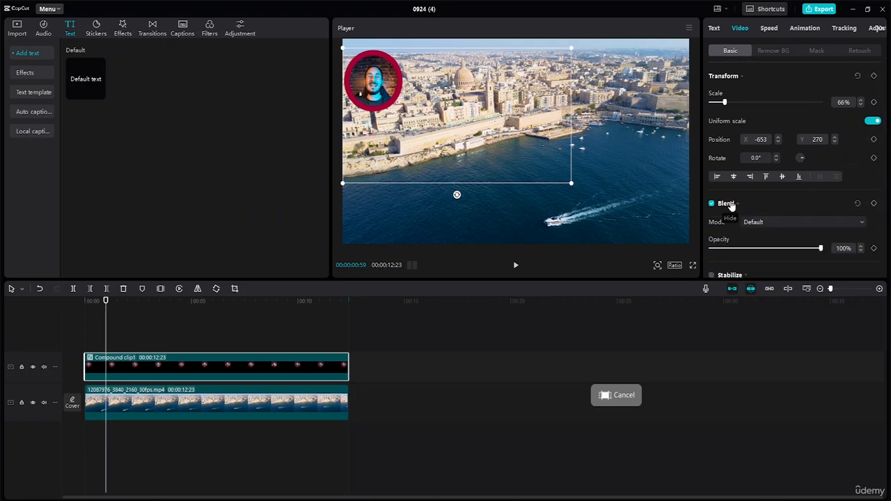
left_click(876, 252)
left_click_drag(106, 303, 131, 310)
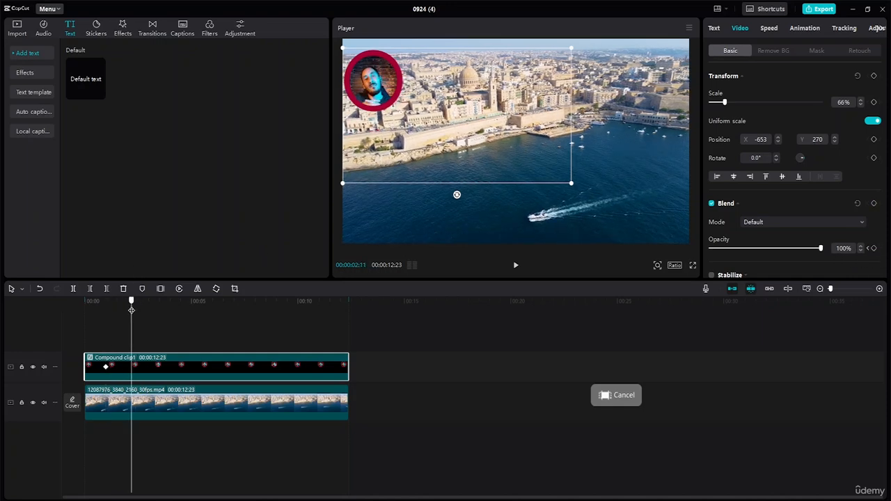
left_click(104, 369)
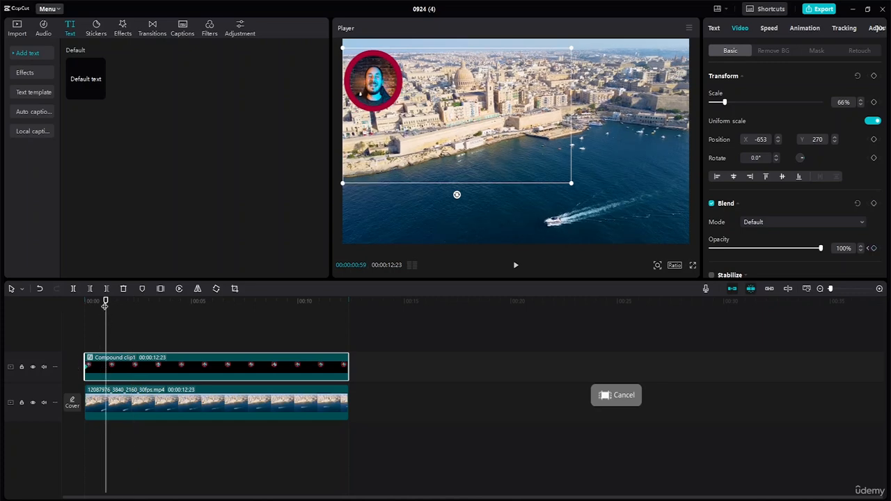
left_click_drag(105, 304, 103, 304)
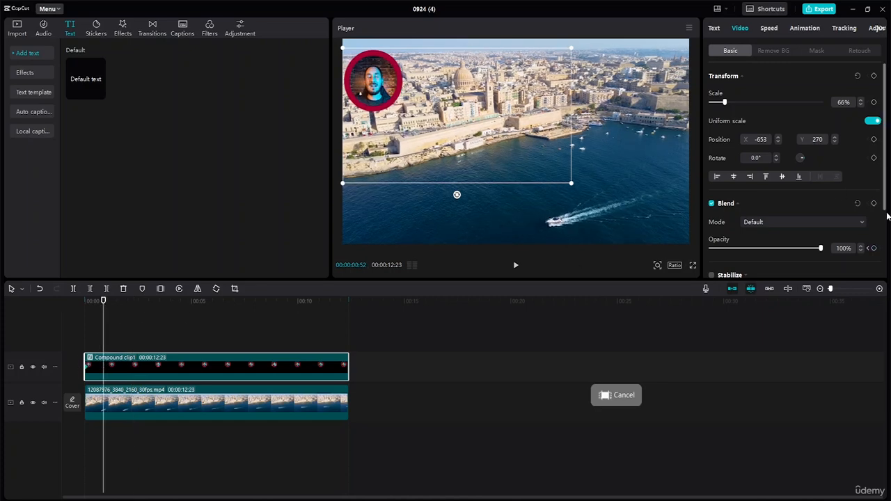
left_click(874, 248)
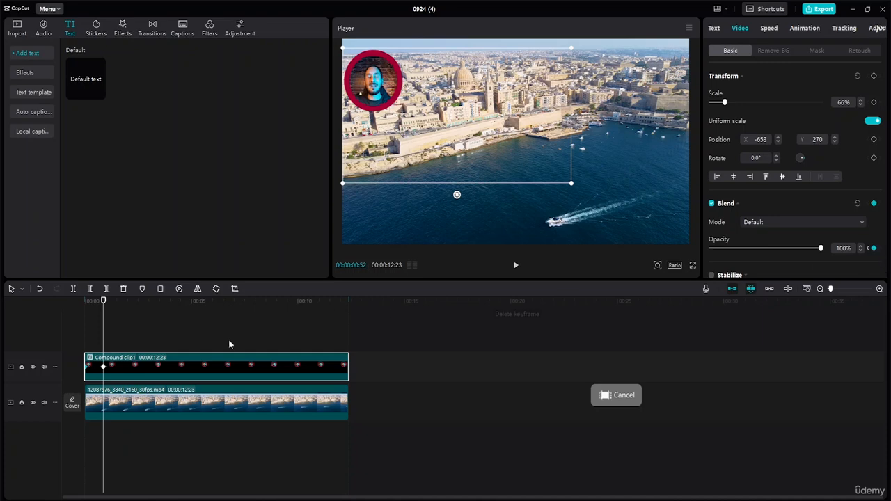
- Add opacity keyframes at 100% to the compound clip at about 00:00:10:59 and at its end
left_click_drag(103, 302, 319, 348)
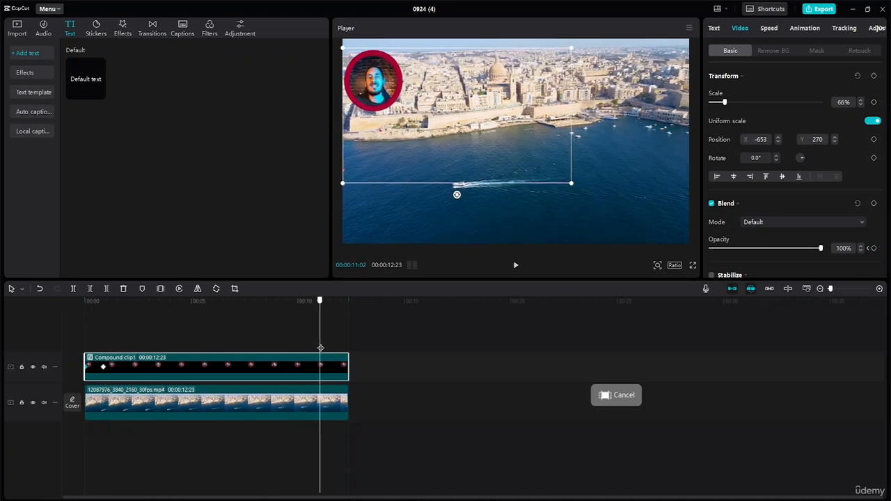
left_click(874, 203)
left_click_drag(318, 301, 352, 317)
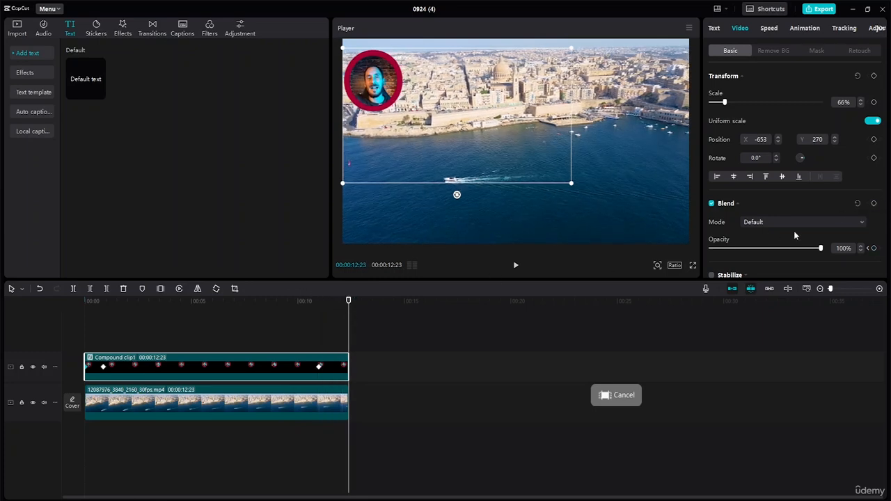
left_click(874, 203)
- Set the opacity to 0% at the compound clip's start and end keyframes to fade it in and out
left_click_drag(350, 301, 78, 300)
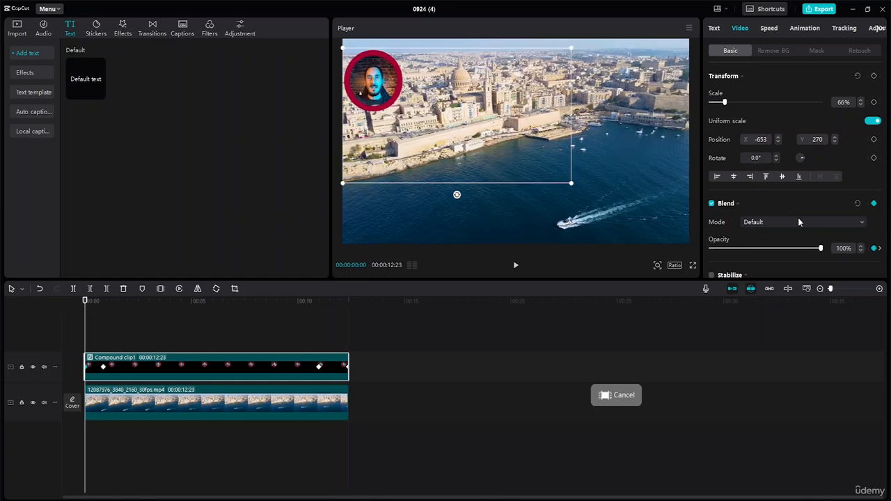
left_click_drag(822, 253, 614, 246)
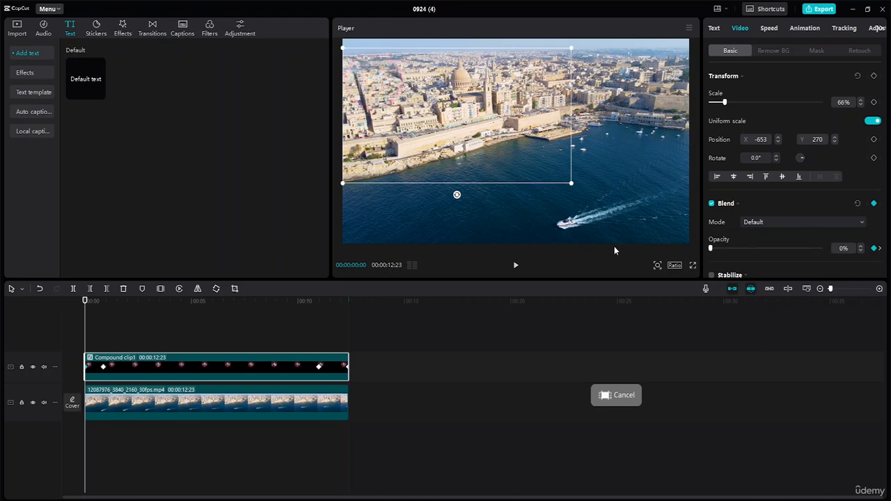
left_click(103, 366)
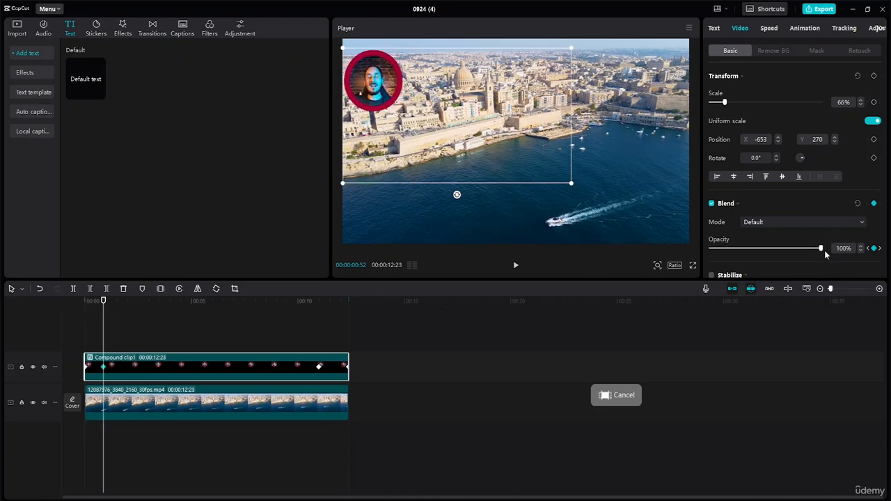
left_click_drag(104, 302, 349, 338)
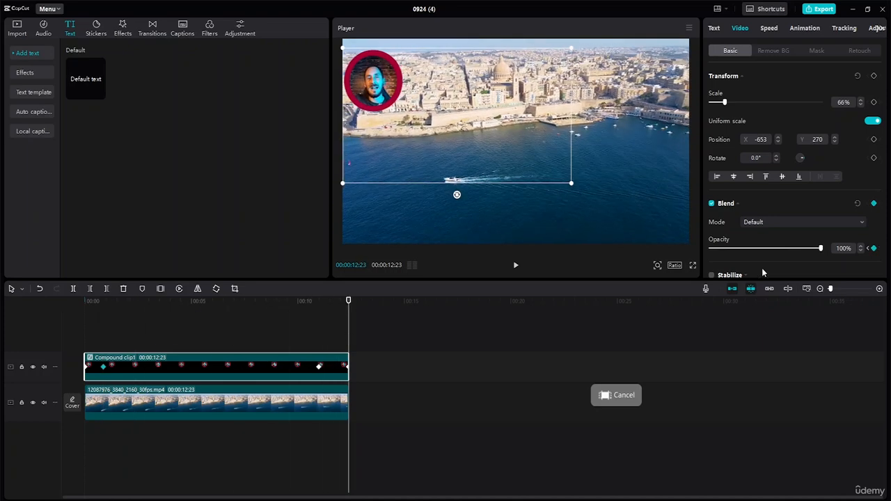
left_click_drag(794, 253, 624, 278)
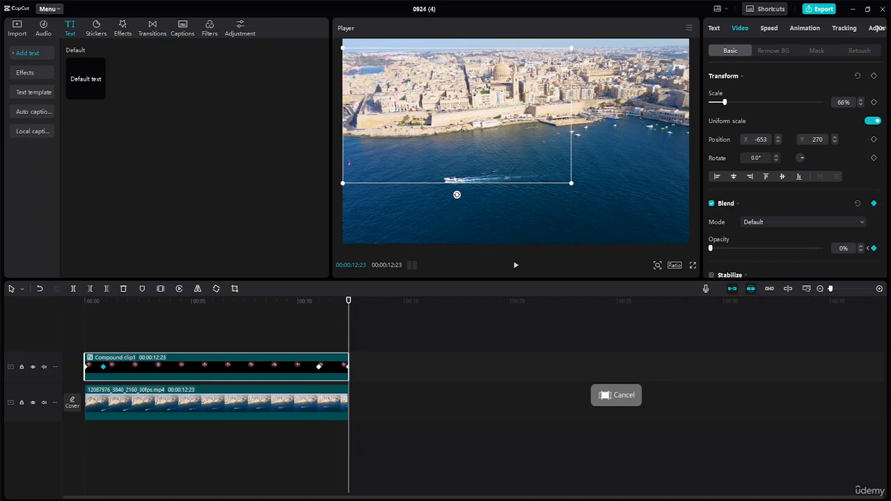
- Add a position keyframe at 00:00:00:52 with the compound clip at about X -653, Y 259, and preview the opening fade
left_click_drag(351, 313, 36, 294)
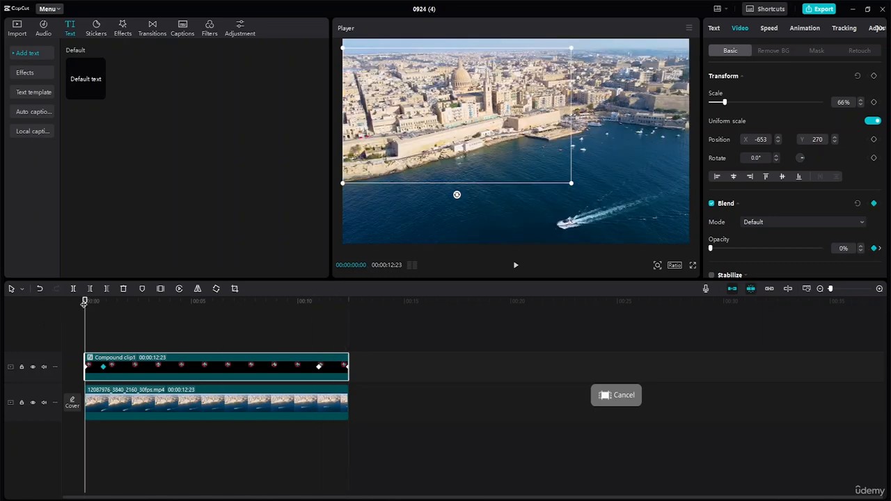
left_click_drag(85, 303, 104, 307)
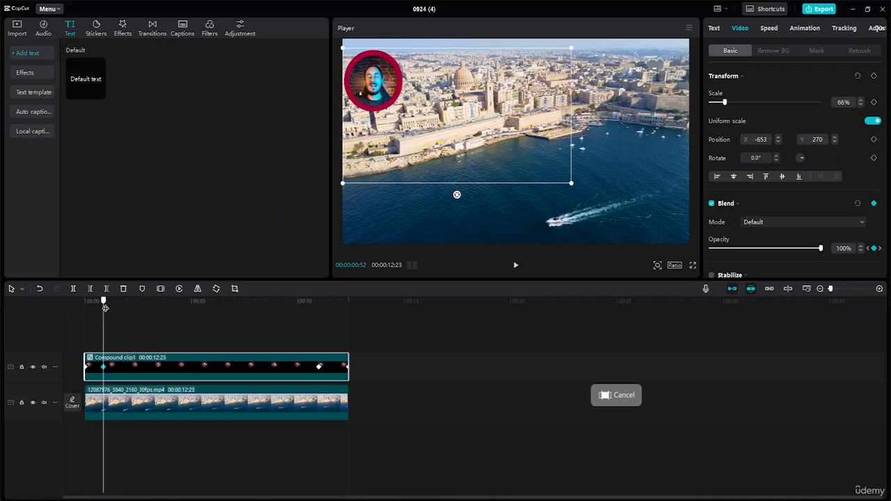
left_click(874, 139)
left_click(778, 137)
left_click(778, 137)
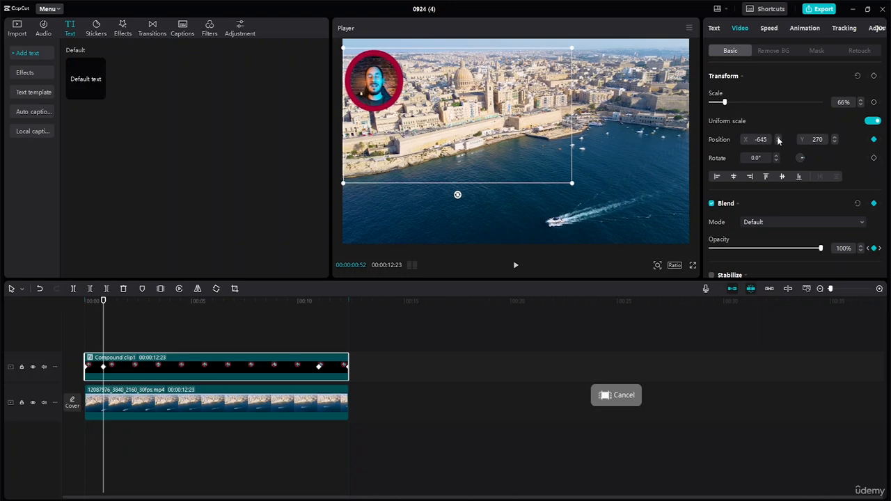
left_click_drag(778, 137, 778, 139)
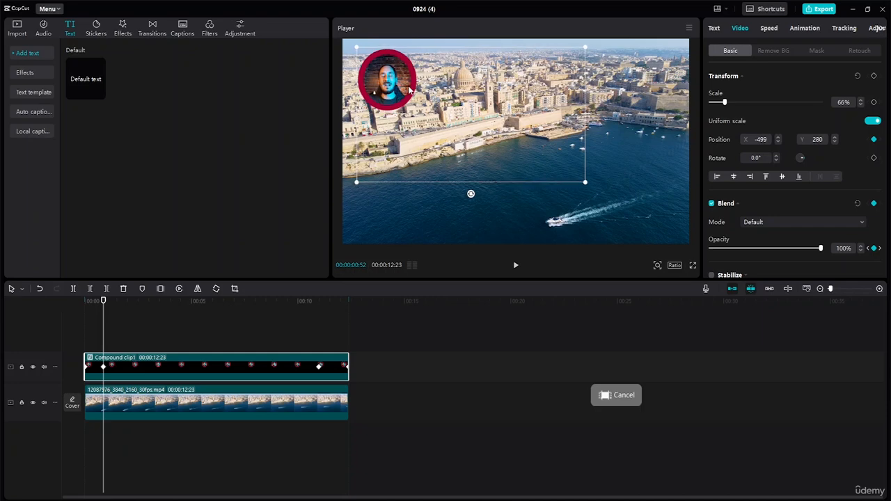
left_click_drag(410, 89, 380, 86)
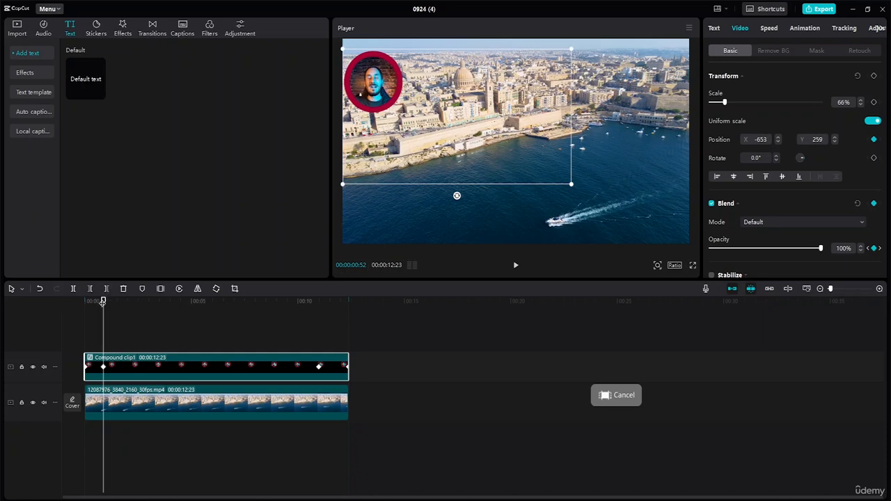
left_click_drag(102, 302, 88, 302)
key("space")
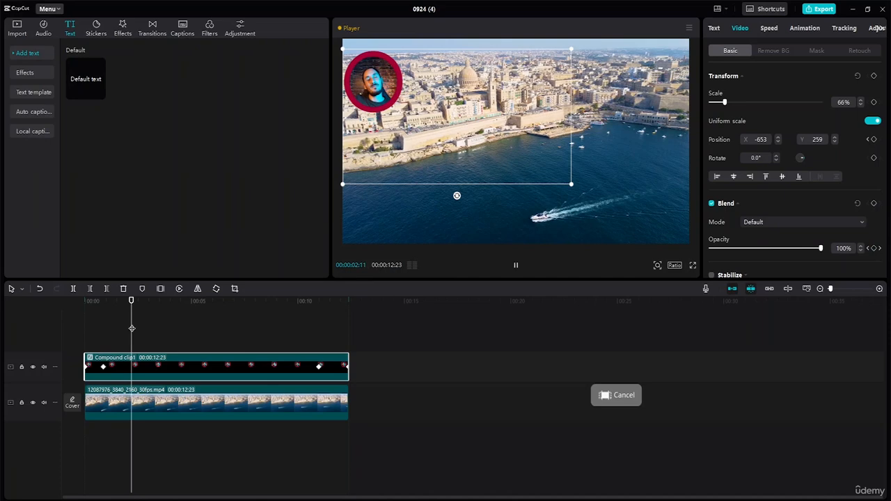
- Add a position keyframe at 00:00:10:59 and move the circular clip to the frame's upper-right area at about X 2436, Y 249
left_click_drag(141, 305, 317, 326)
left_click(320, 366)
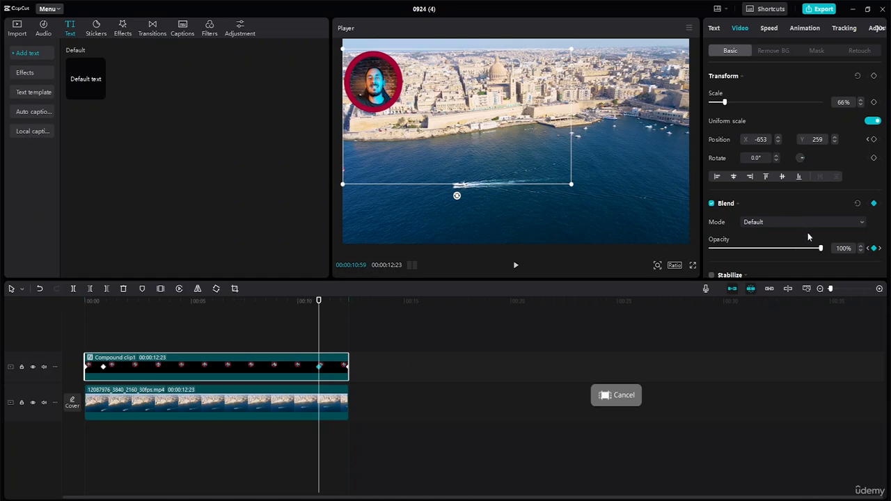
left_click(874, 140)
left_click_drag(372, 98, 650, 98)
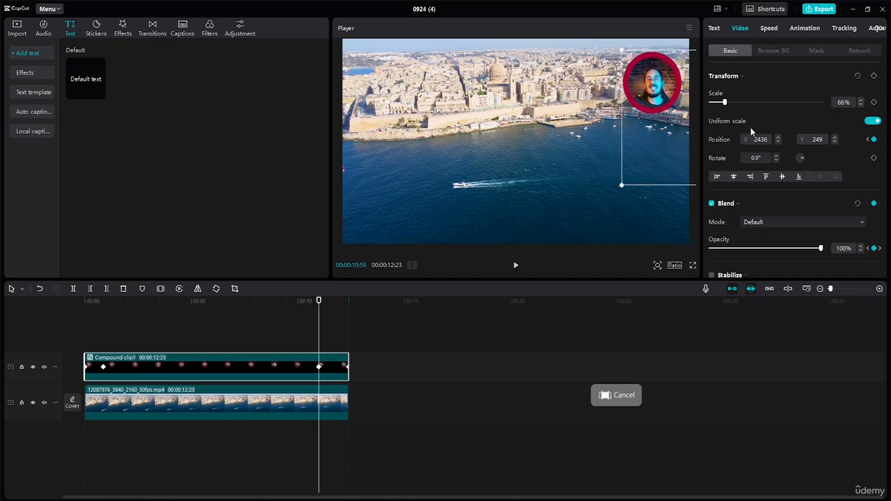
- Play the whole sequence from the start to check the fades and movement, and deselect the compound clip
left_click_drag(312, 300, 85, 301)
key("space")
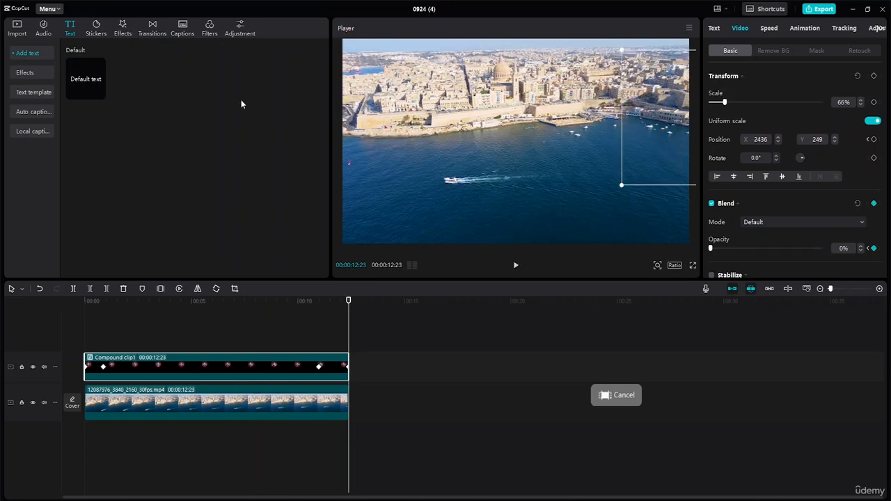
left_click(415, 355)
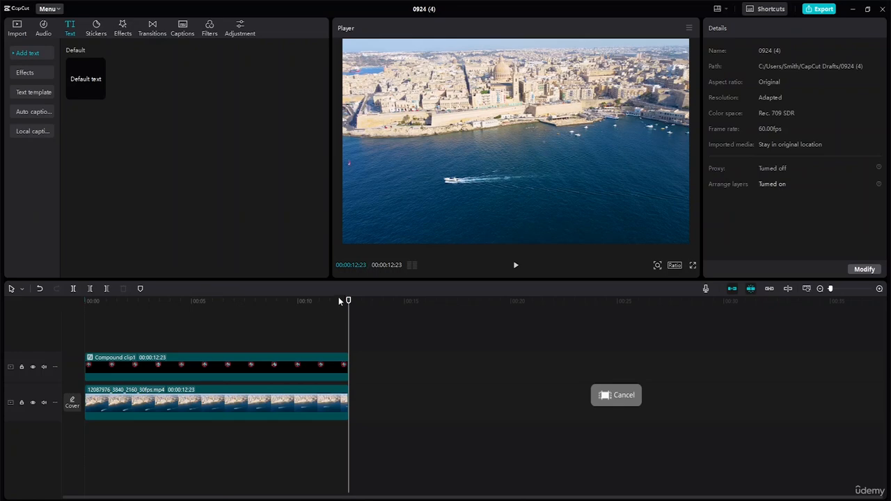
- Browse the Vlog music library and preview several tracks, from Refreshing and light indie pop(1552207) to Recommended for slideshows(1294428)
key("Home")
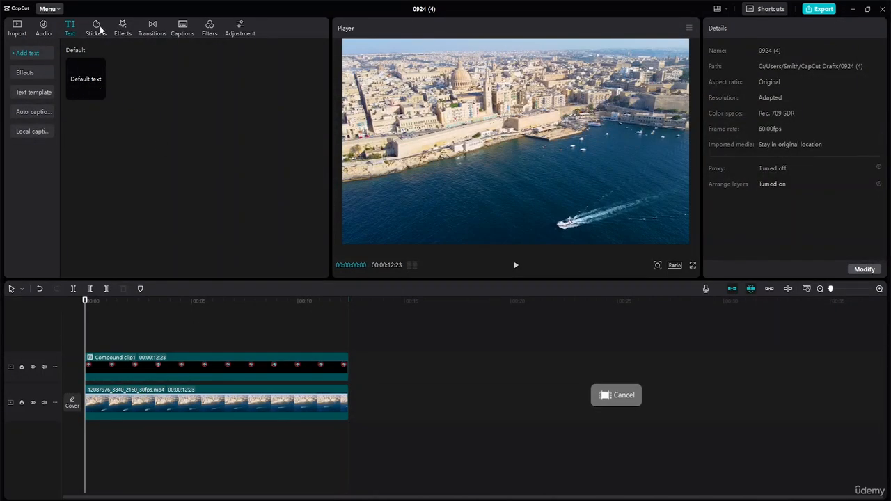
left_click(44, 27)
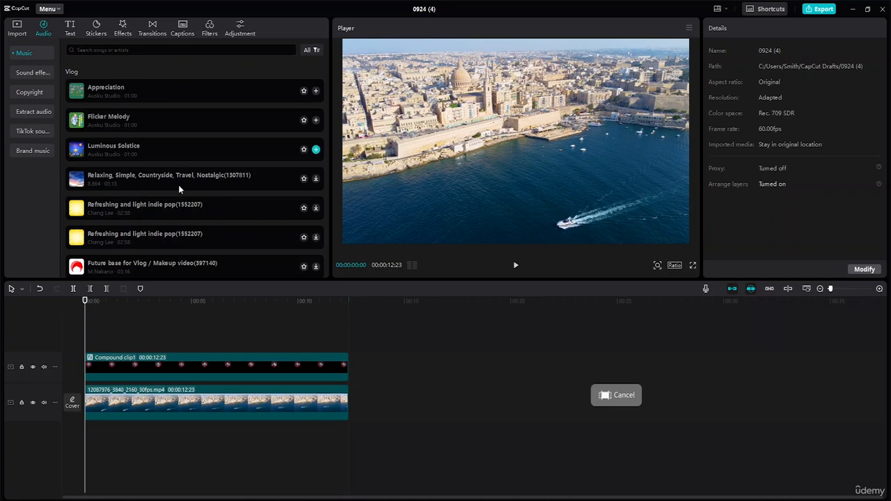
left_click(109, 236)
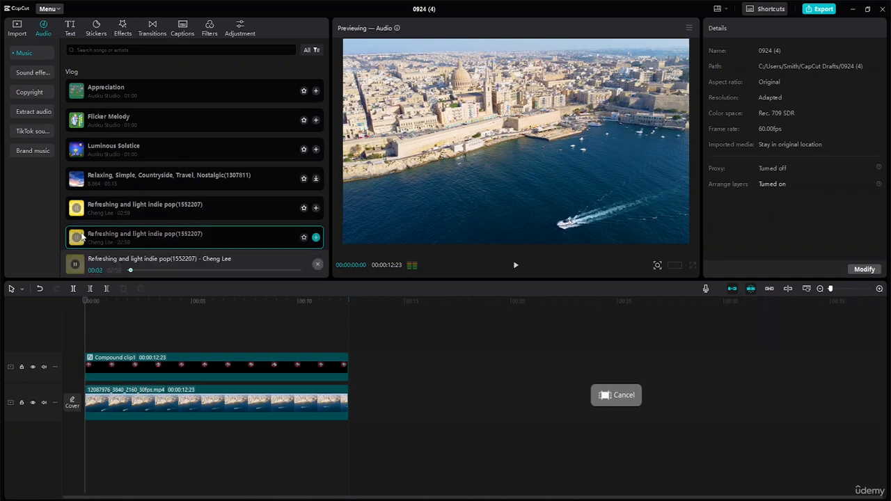
left_click(94, 180)
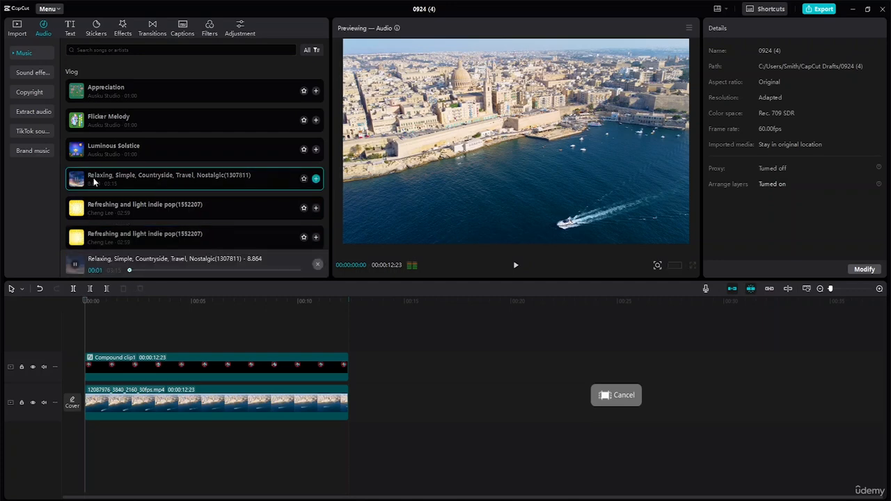
scroll(104, 202, "down", 1)
left_click(110, 213)
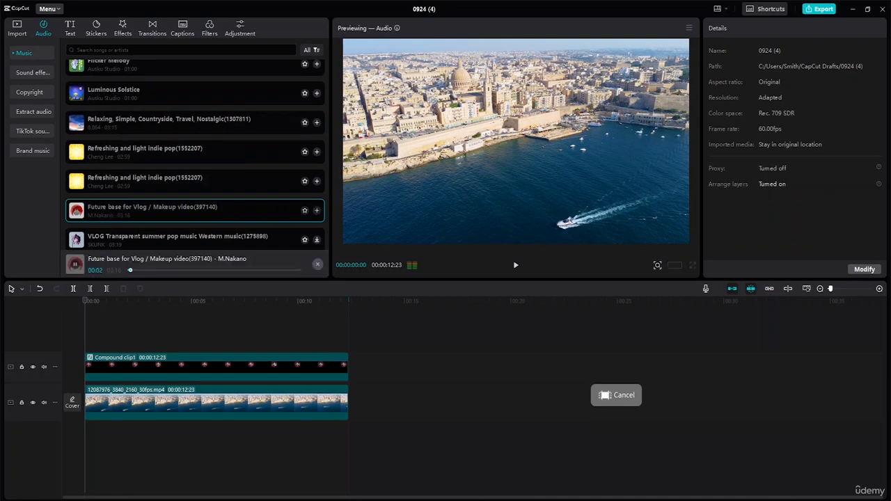
key("super+a")
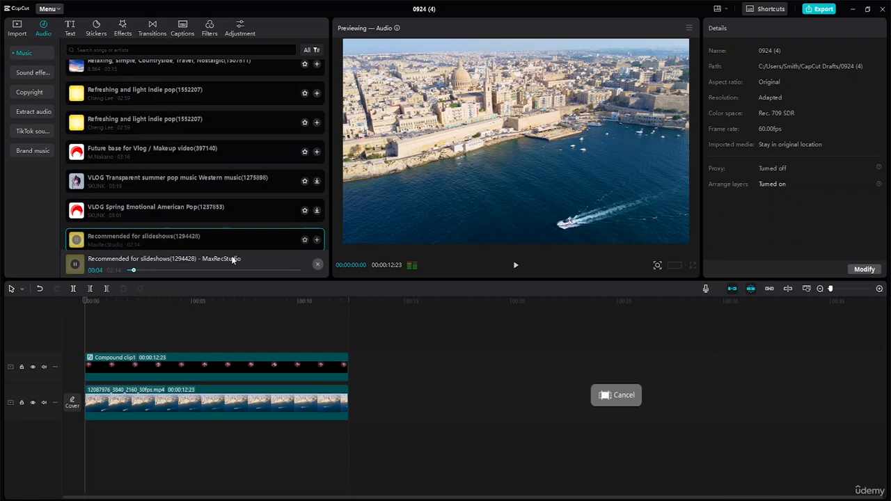
- Add the track Recommended for slideshows(1294428) below the footage, with about 1.8 seconds trimmed off its opening, starting at the timeline's beginning
left_click_drag(233, 259, 116, 437)
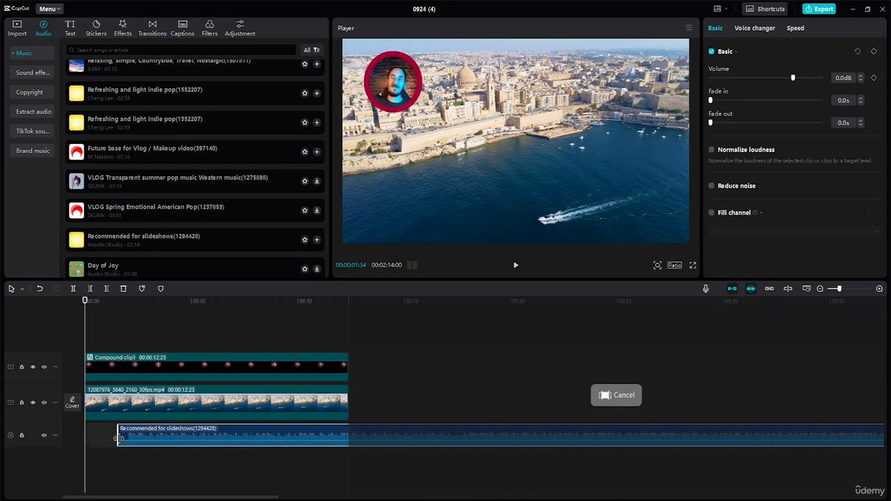
key("ctrl+z")
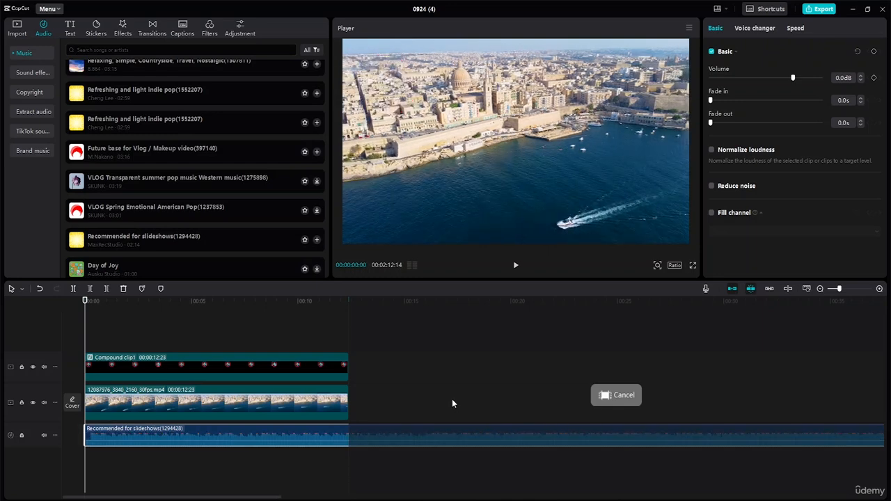
left_click(441, 314)
- Split the music track at the end of the video clips, 00:00:12:23, and delete the excess music after it
left_click(380, 316)
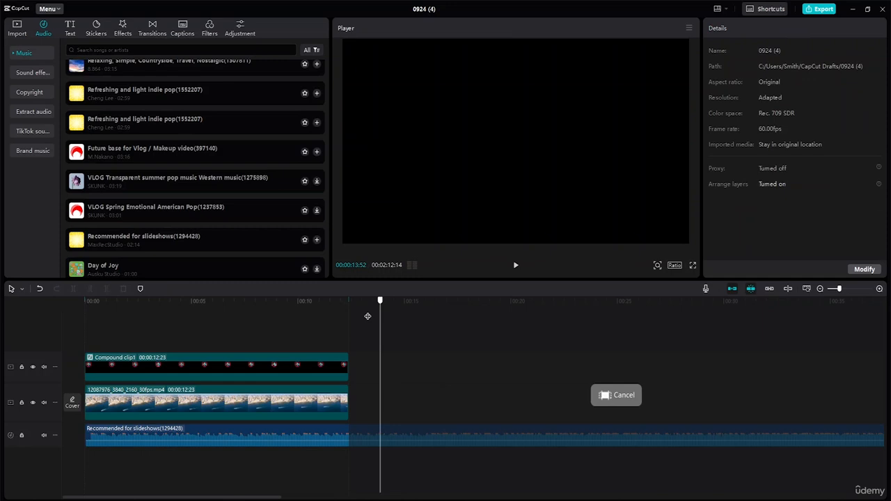
left_click(350, 316)
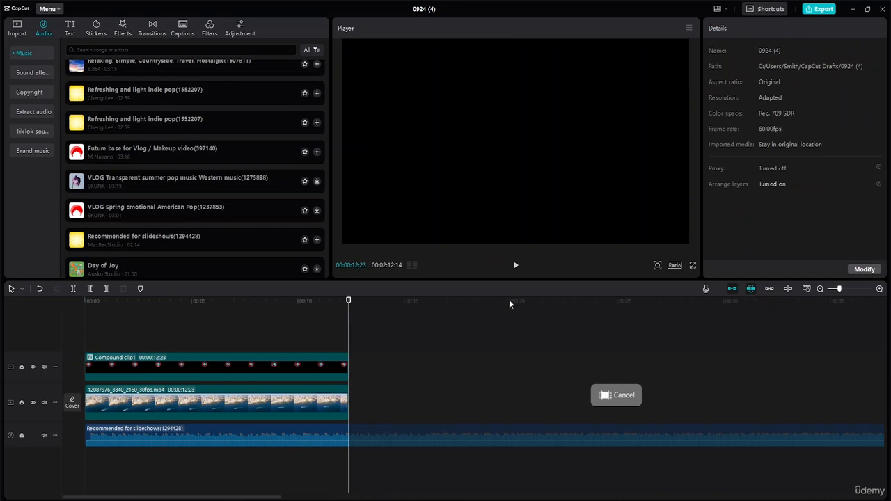
key("b")
left_click(350, 436)
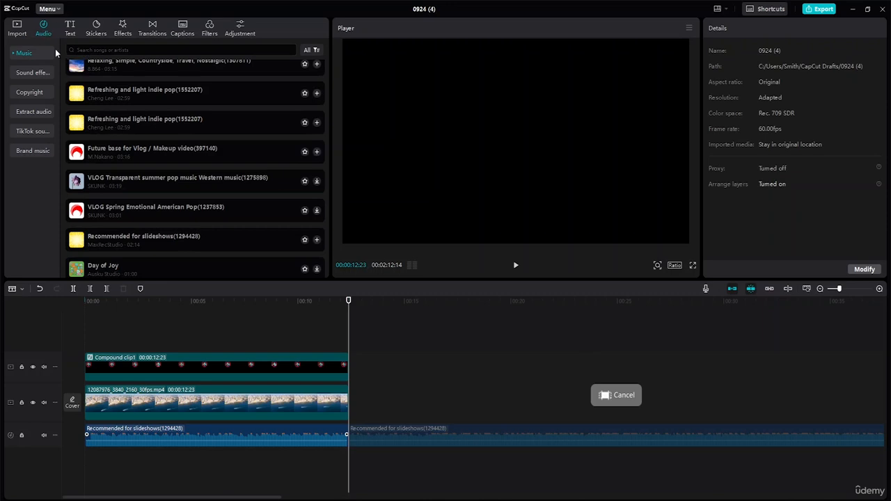
key("a")
left_click(423, 434)
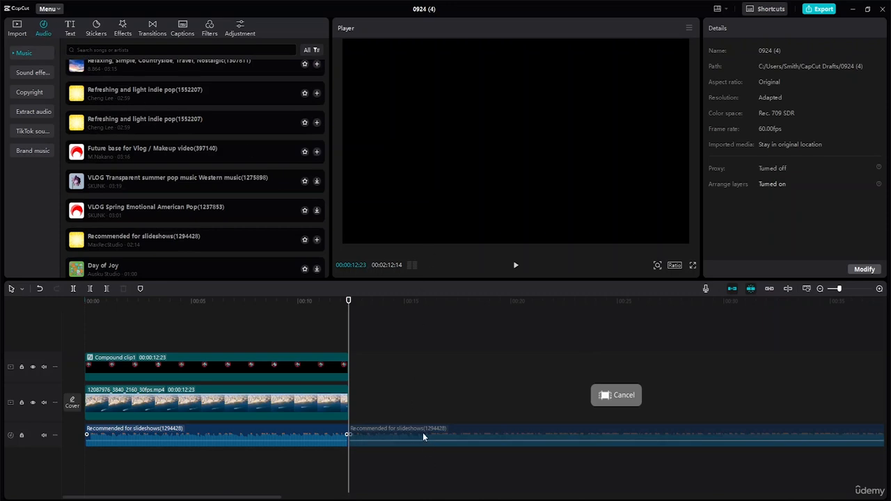
key("Delete")
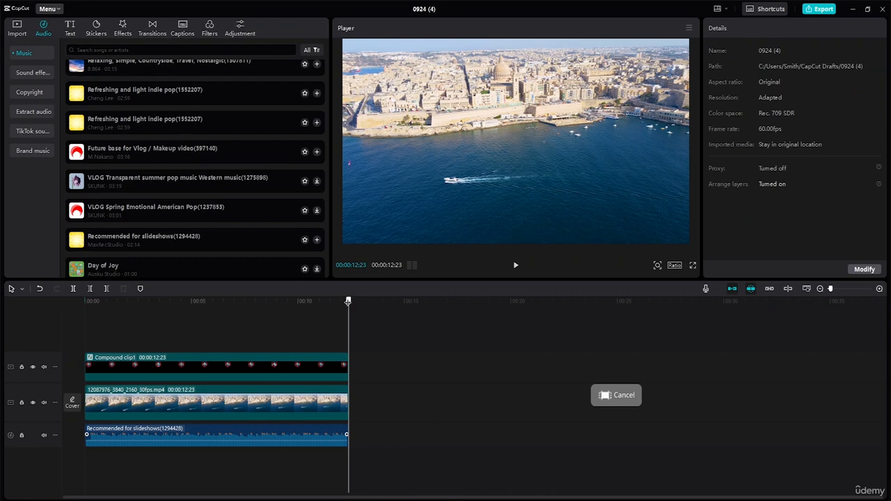
- Play the whole sequence from the start to check it with the music, lowering the system volume slightly
left_click_drag(348, 301, 2, 284)
key("space")
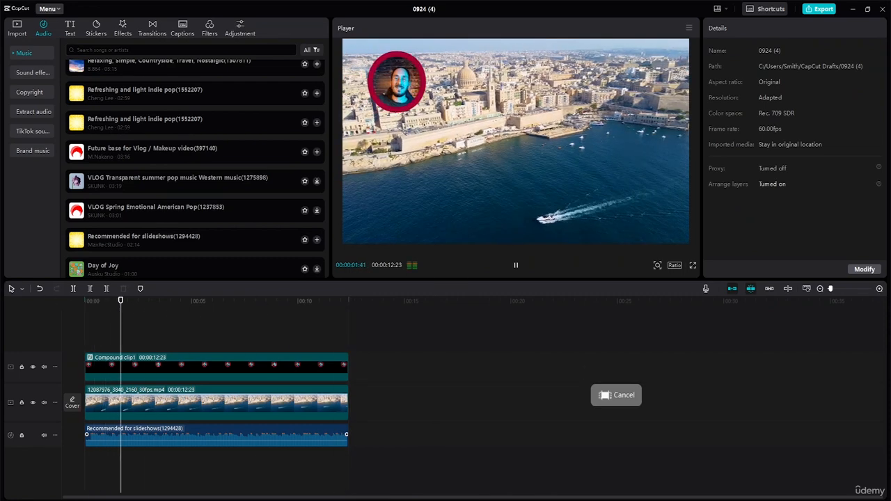
key("super+a")
mouse_move(816, 455)
left_mouse_down()
mouse_move(796, 456)
mouse_move(804, 456)
left_mouse_up()
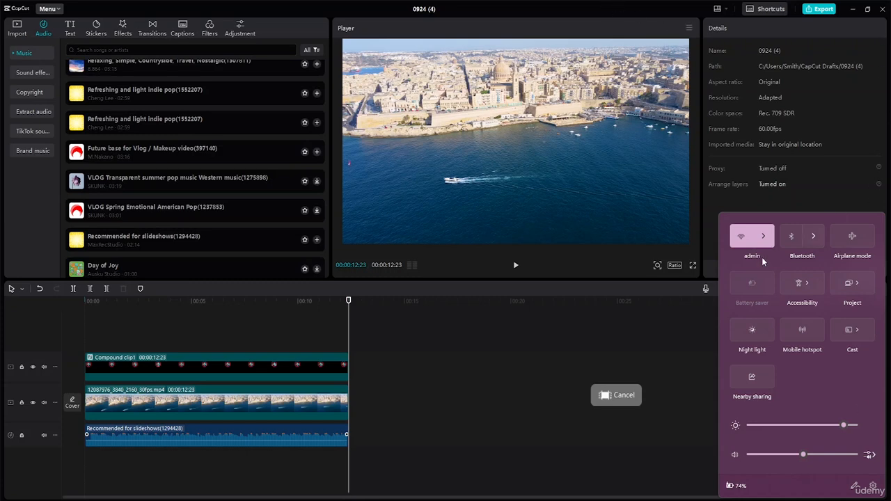
left_click(689, 327)
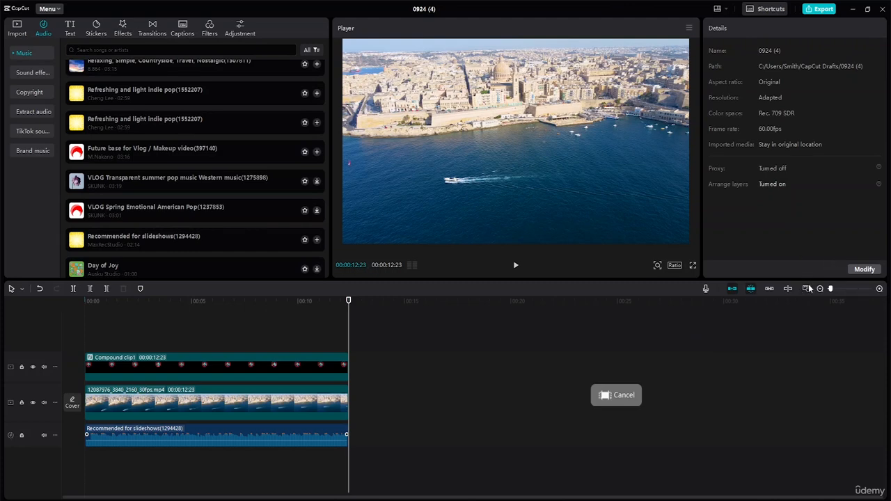
- Fit the whole sequence in the timeline, open the export settings and name the exported video Circle Mask
left_click(807, 288)
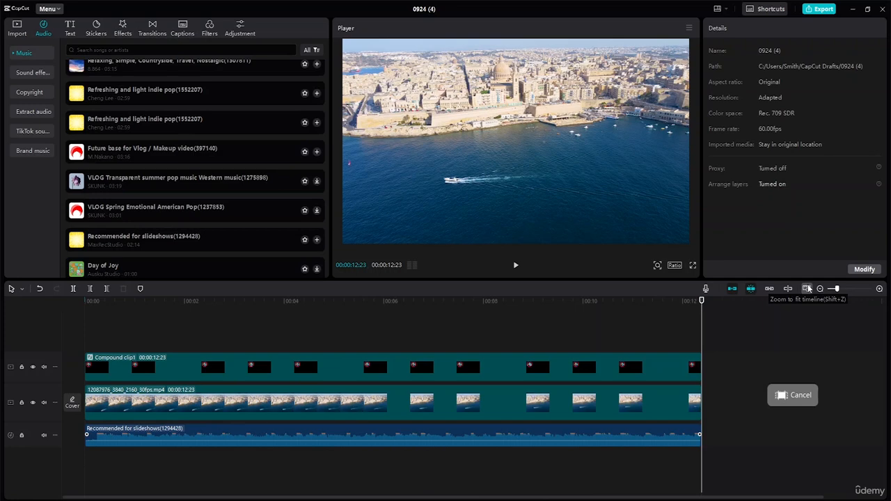
left_click(670, 329)
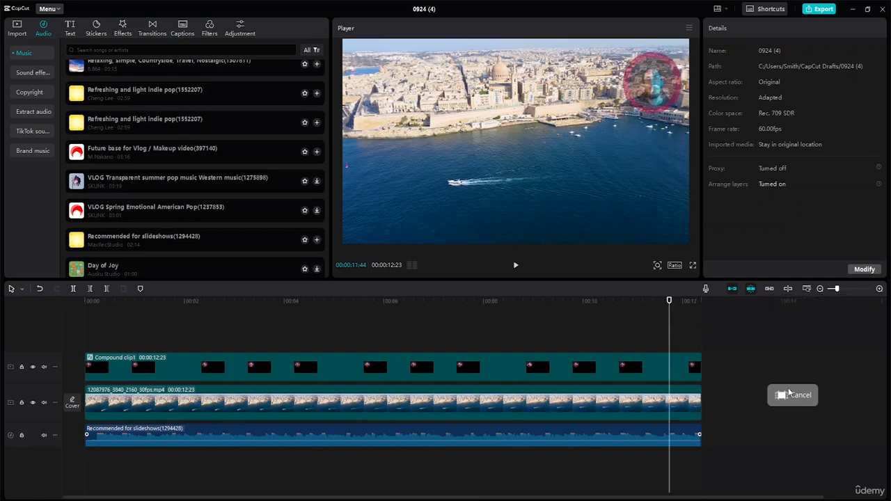
left_click(823, 9)
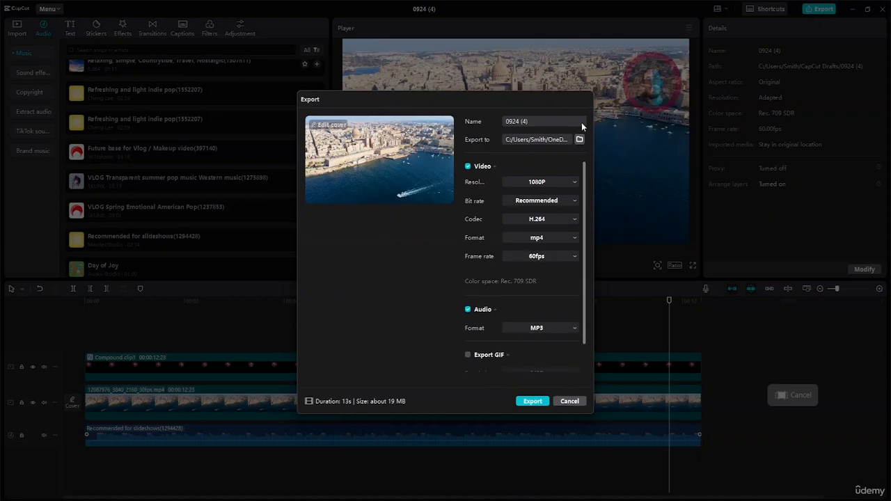
left_click_drag(529, 120, 461, 121)
type("Circle Mask")
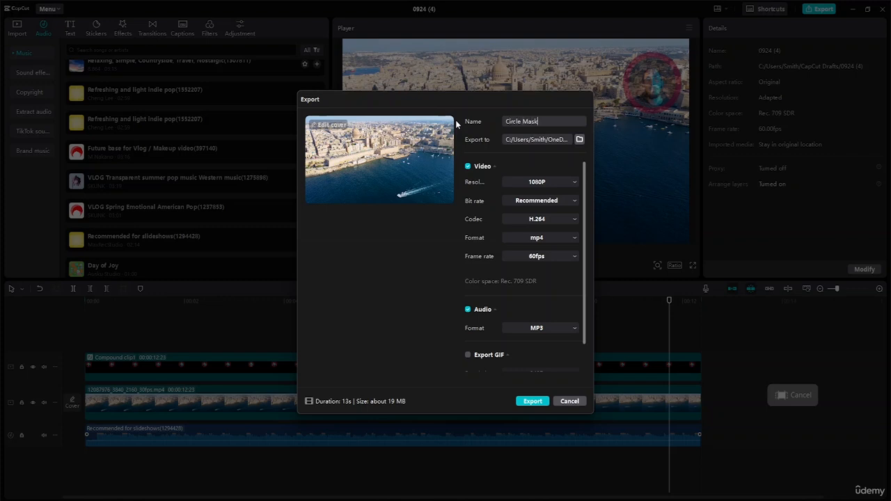